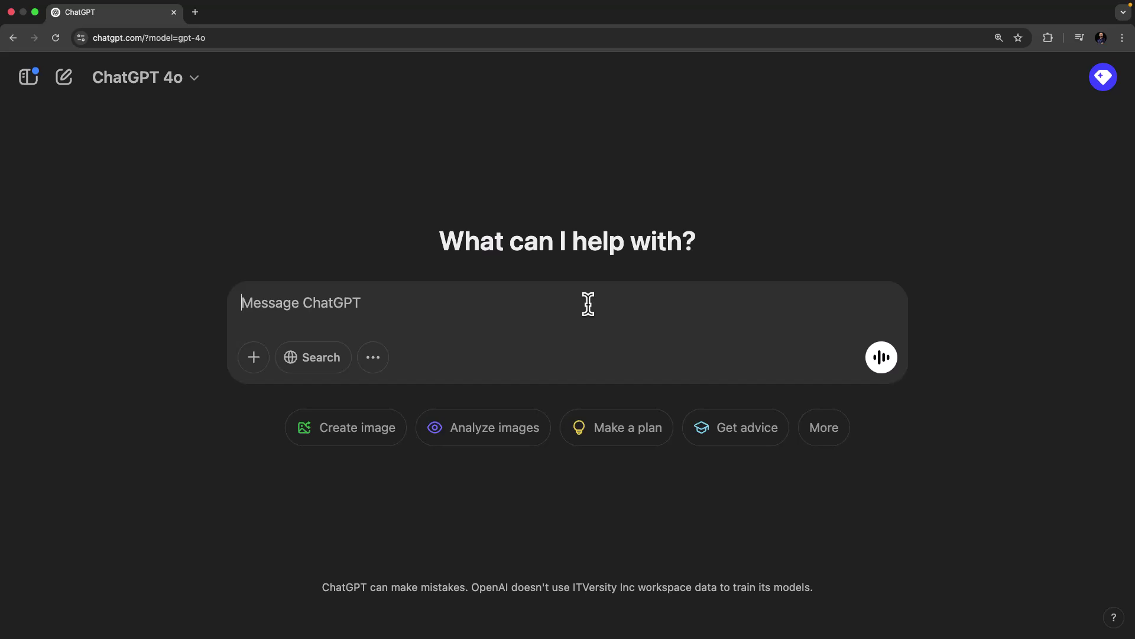
- Ask ChatGPT 'Explain the steps for setting up a MySQL database', correcting the typo first
type("Exlai")
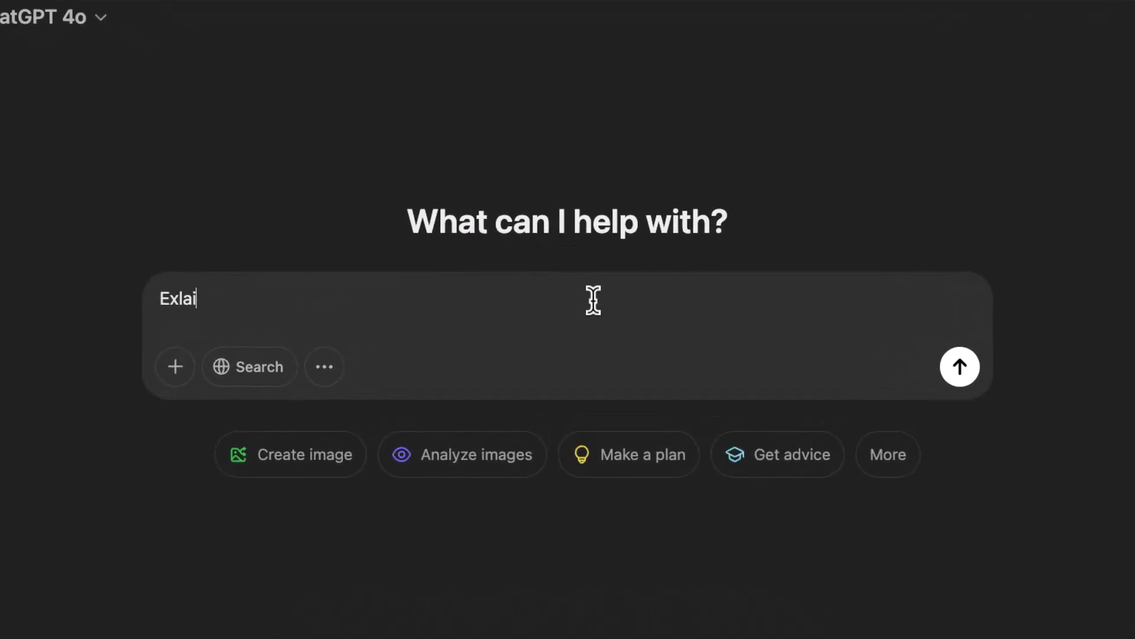
type("n")
key("BackSpace")
key("BackSpace")
key("BackSpace")
key("BackSpace")
key("BackSpace")
type("plain the ")
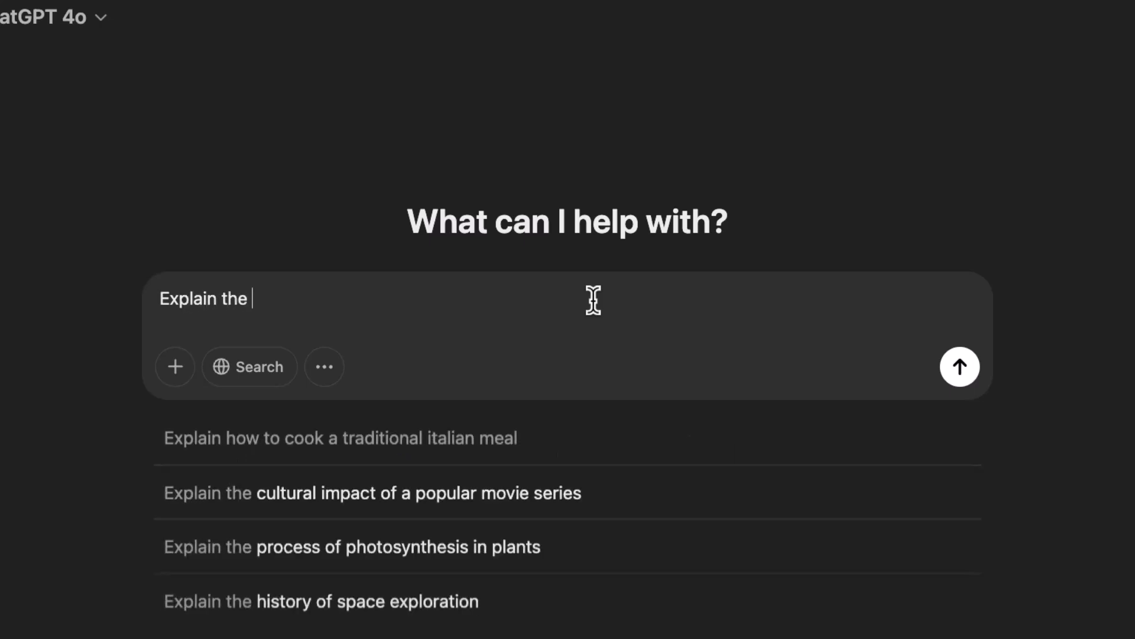
type("steps f")
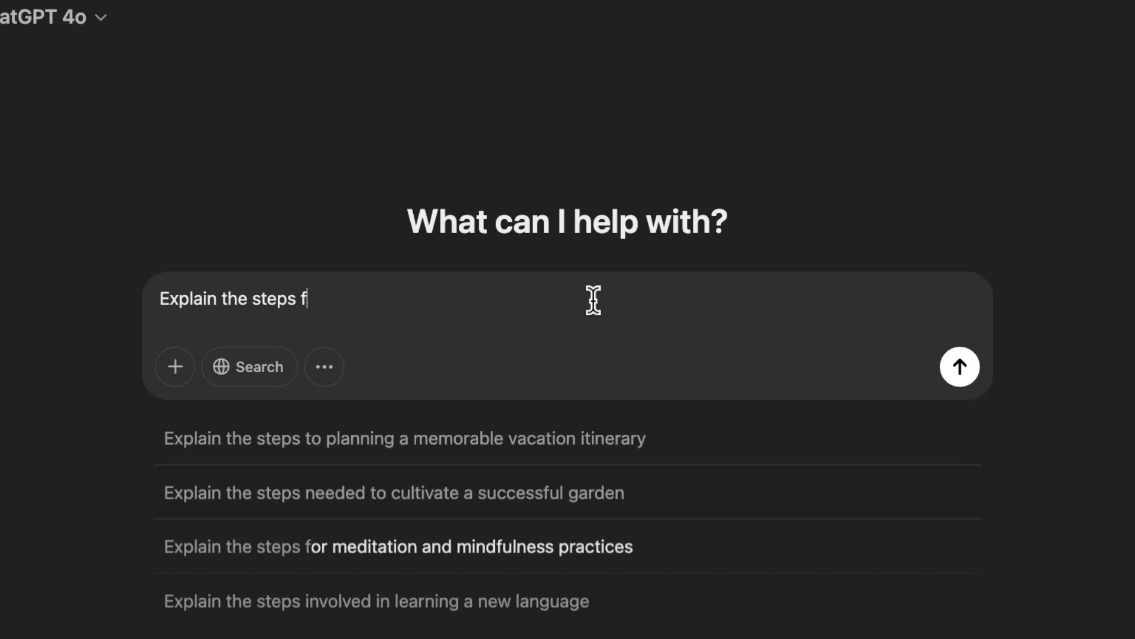
type("or setting")
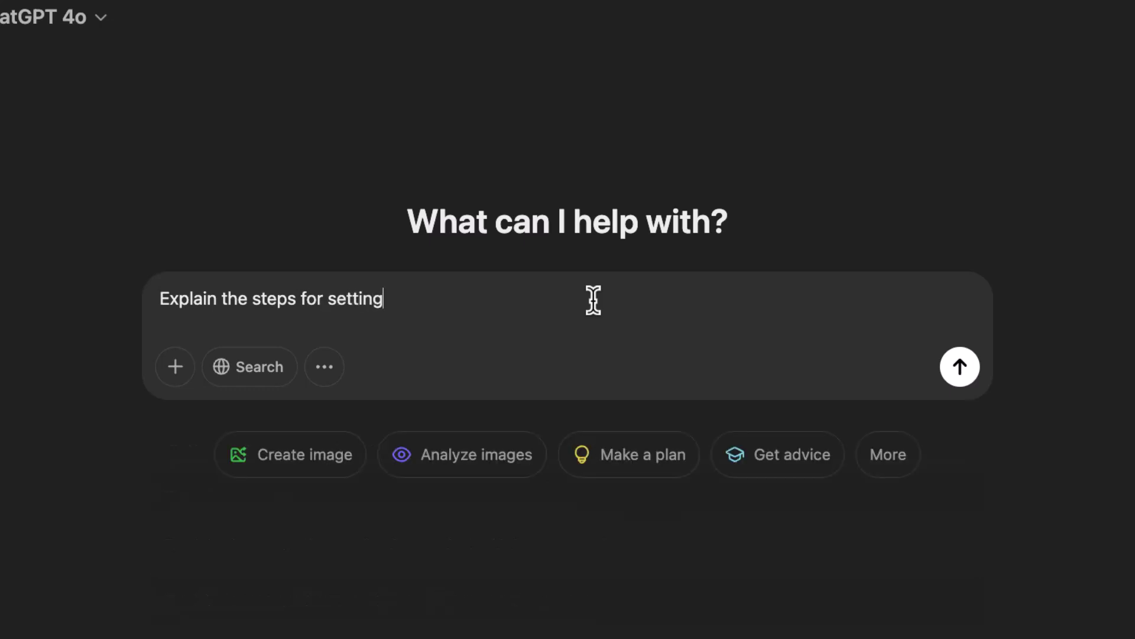
type(" up a MySQL ")
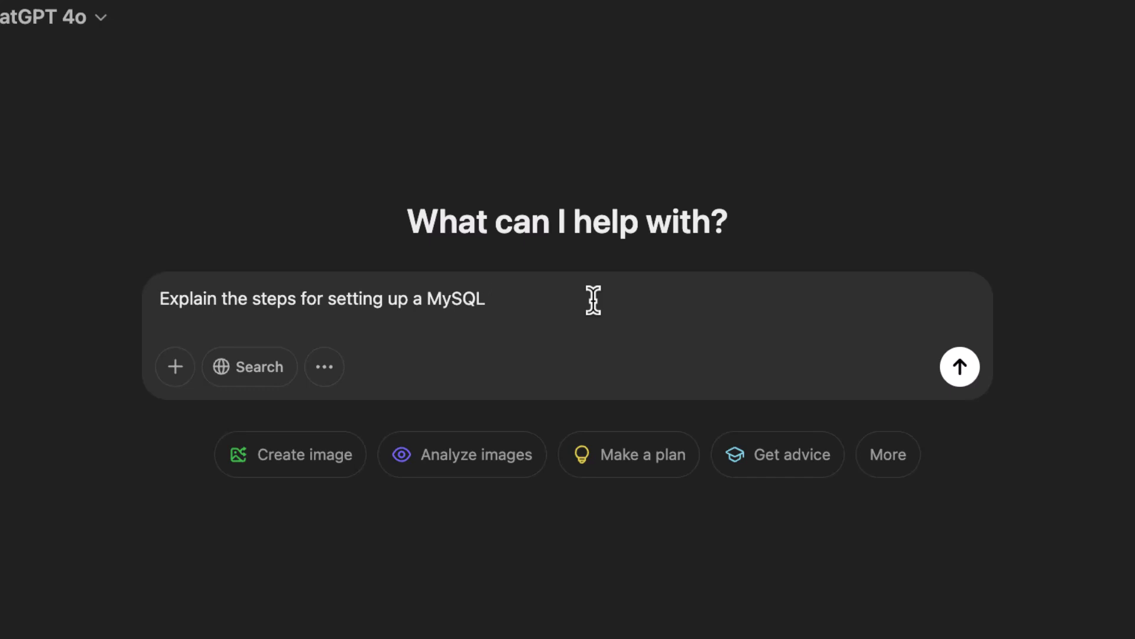
type("database")
key("Return")
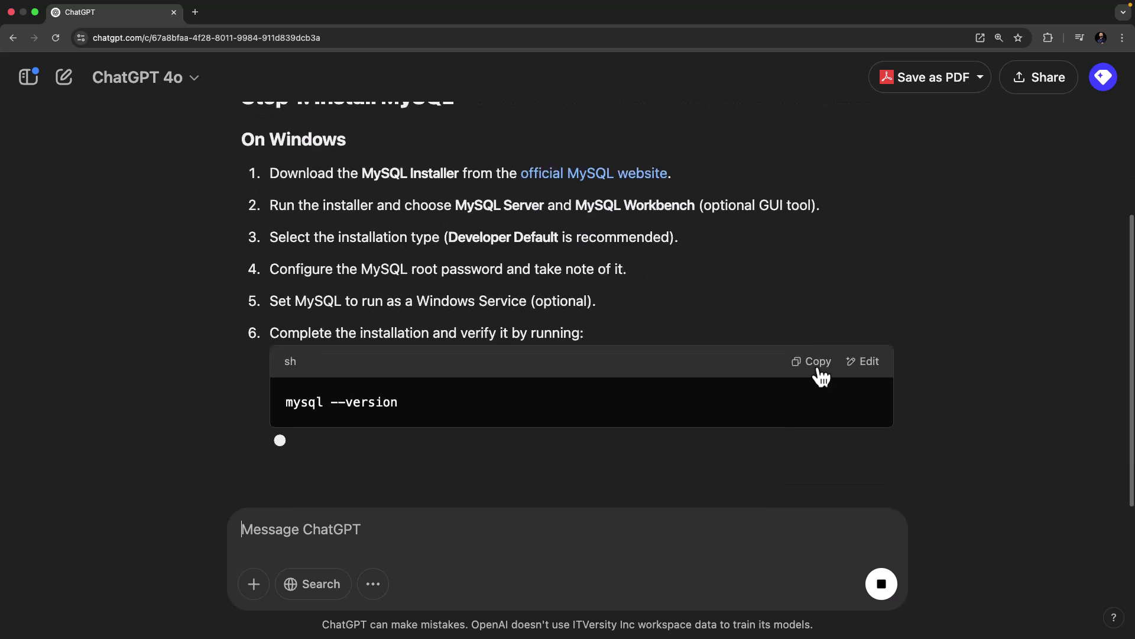
- Read through the MySQL setup reply, from macOS installation to sample queries and remote access
scroll(823, 375, "up", 2)
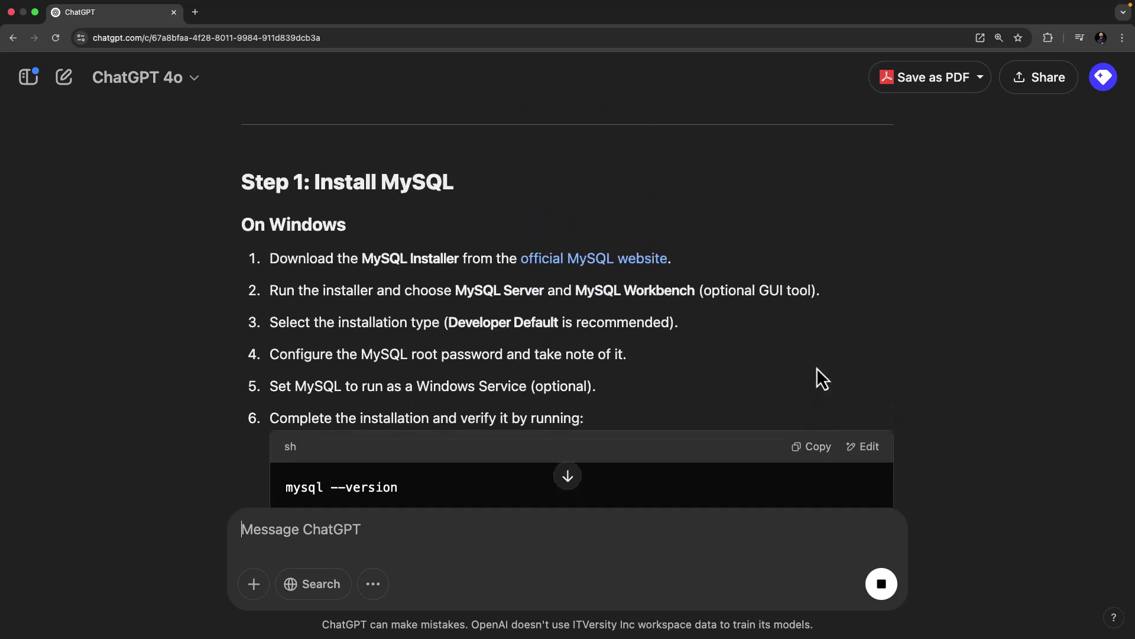
scroll(916, 385, "down", 5)
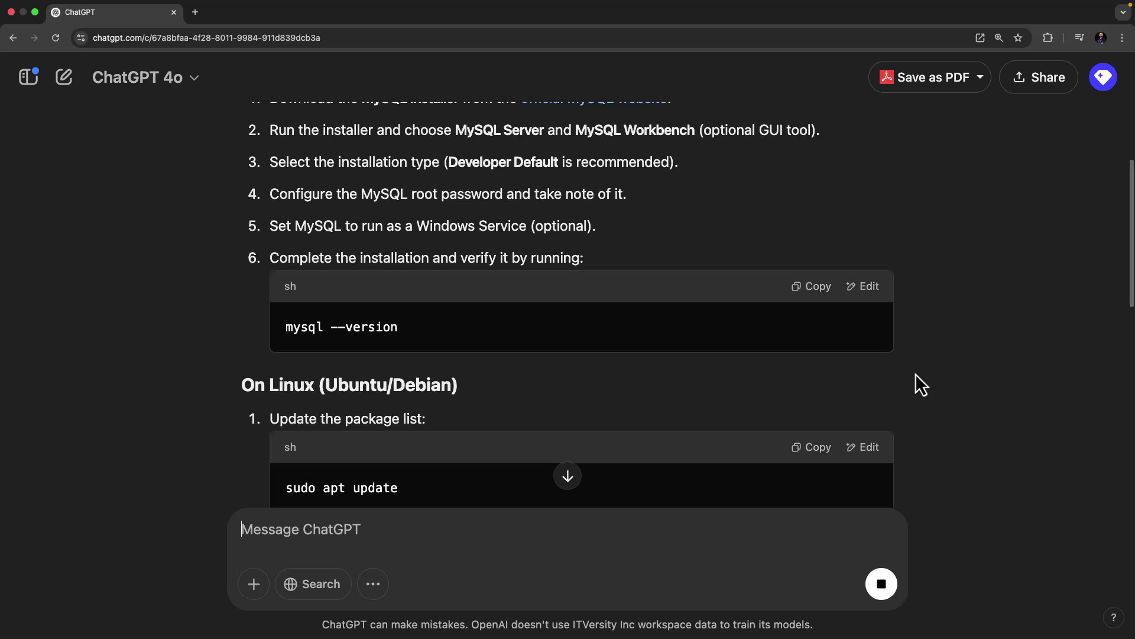
scroll(915, 385, "down", 10)
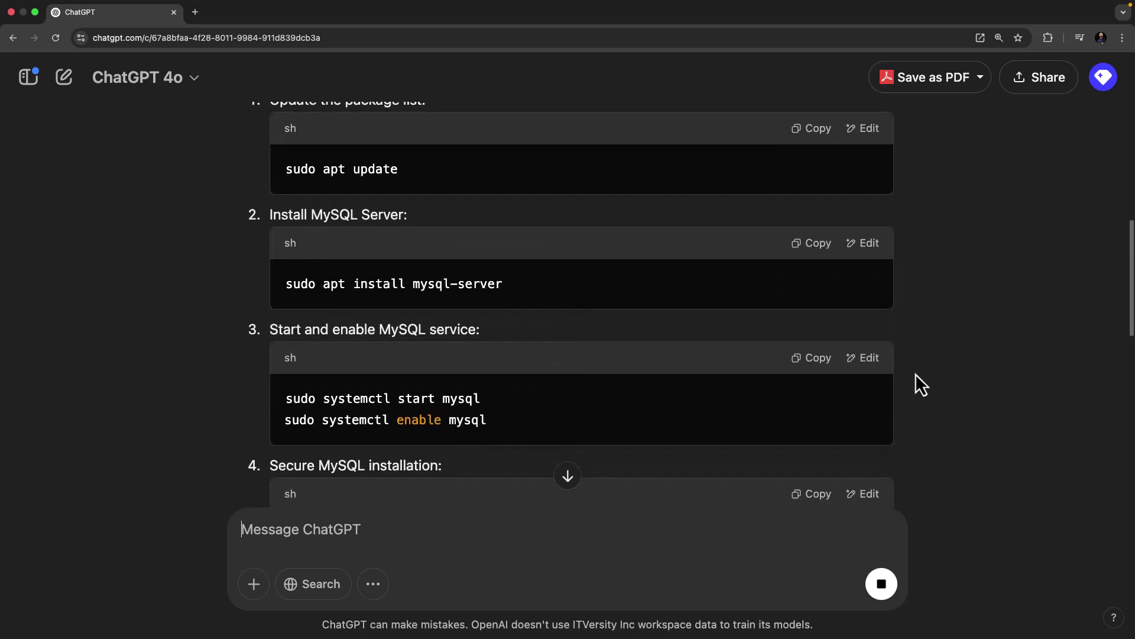
scroll(916, 375, "down", 10)
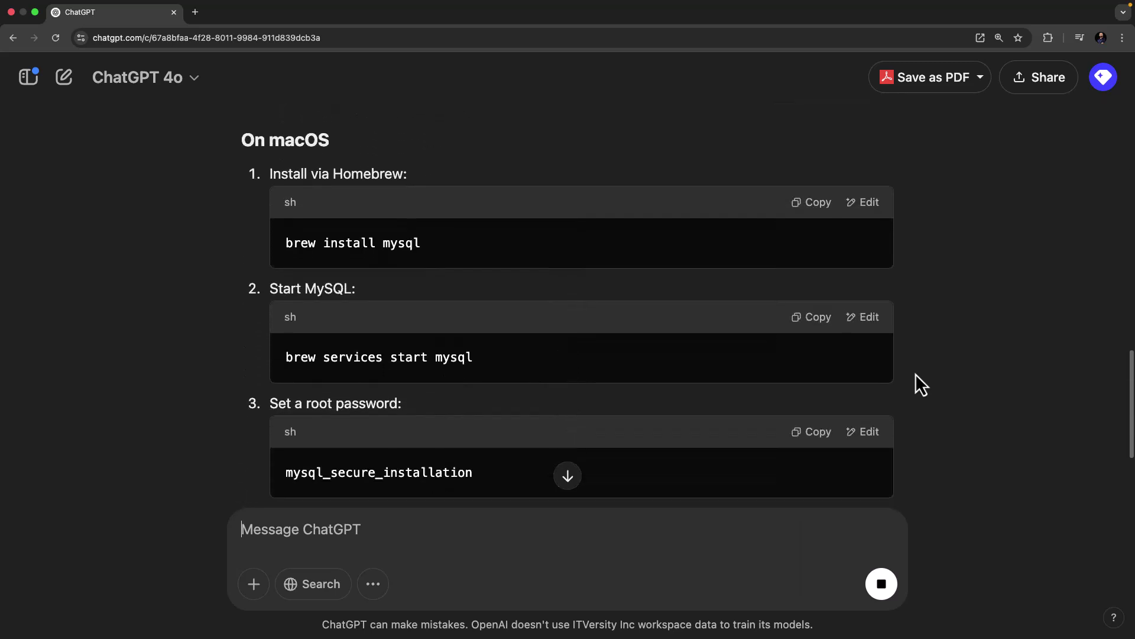
scroll(915, 376, "down", 3)
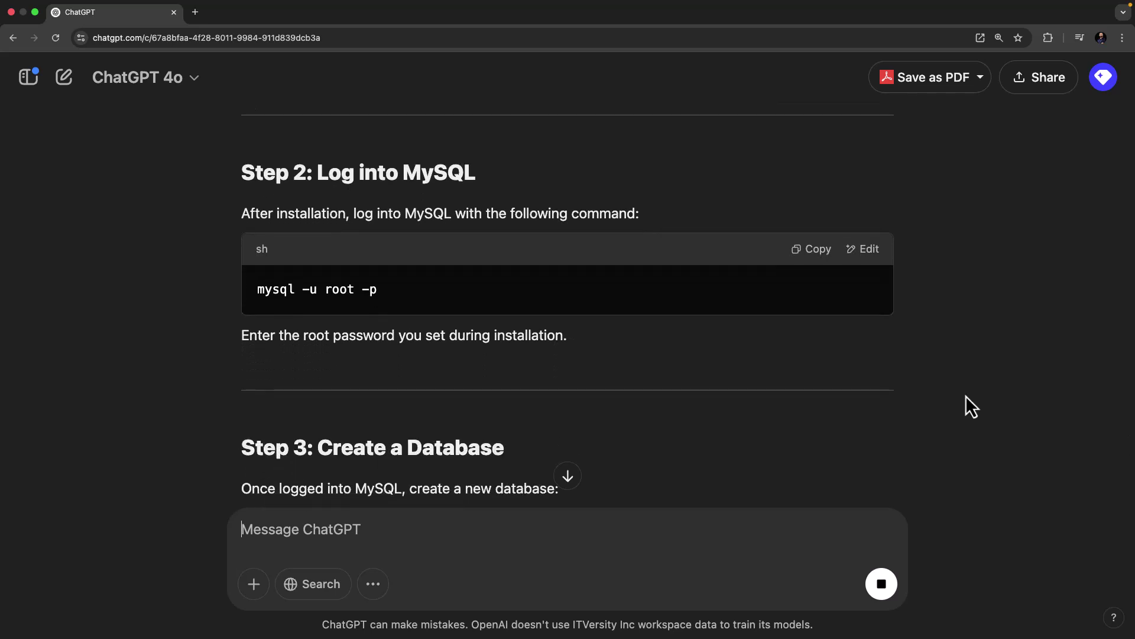
scroll(966, 395, "down", 9)
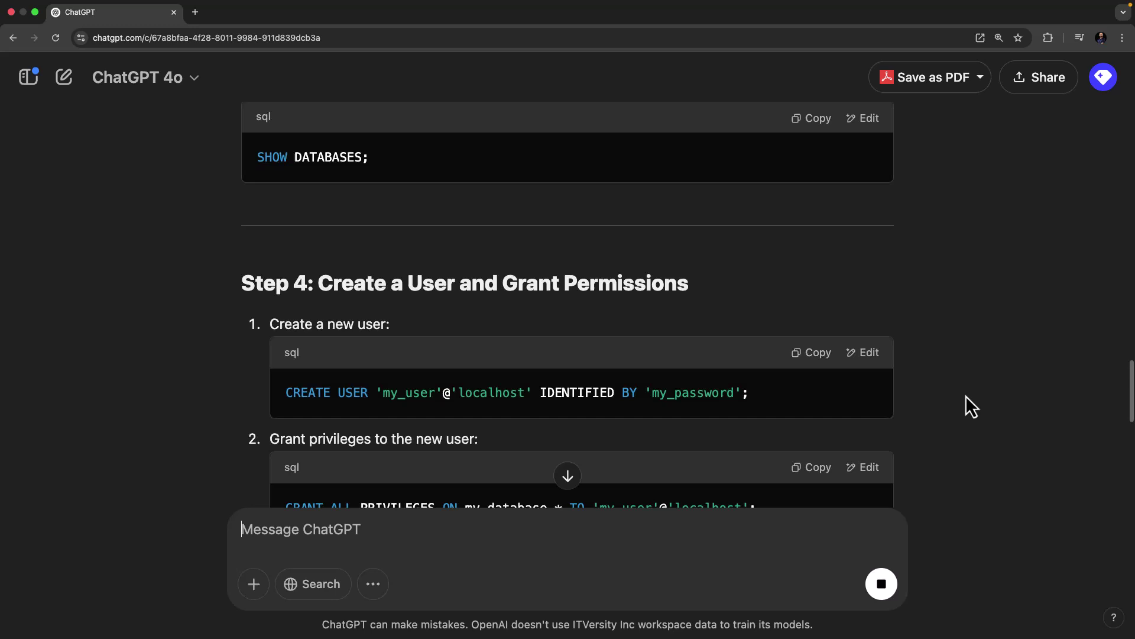
scroll(965, 395, "down", 4)
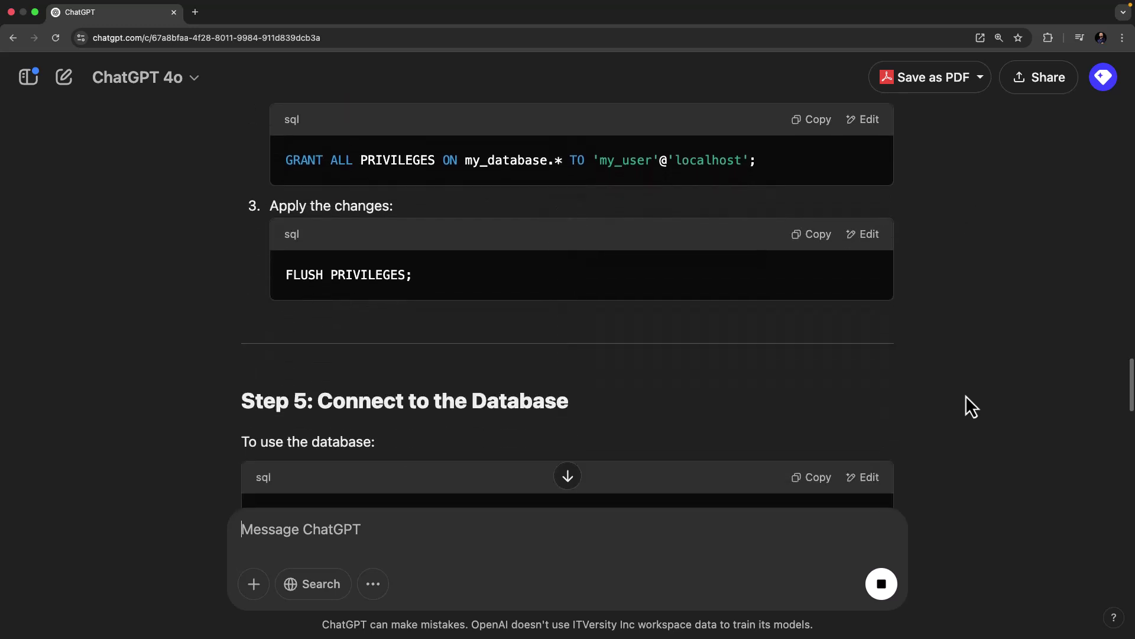
scroll(966, 394, "down", 9)
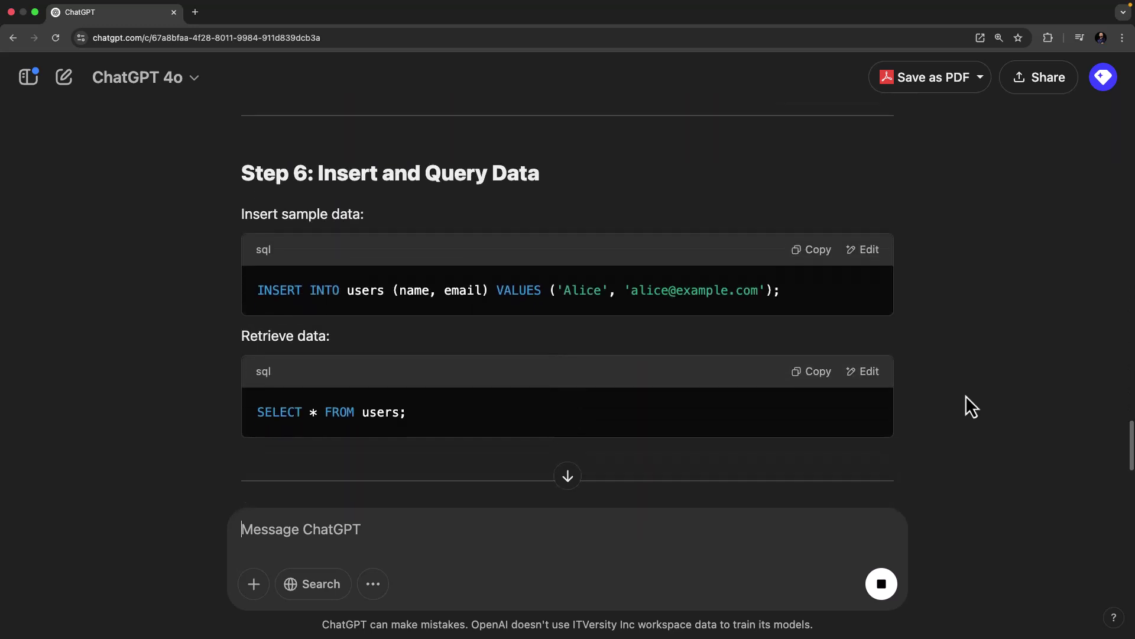
scroll(966, 395, "down", 1)
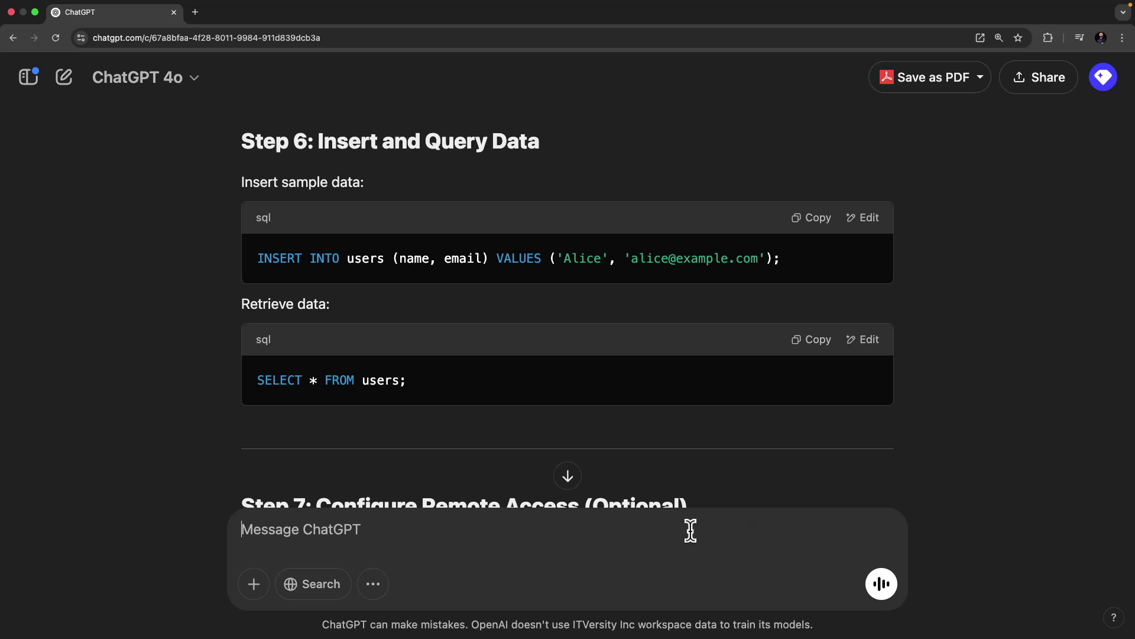
- Ask for step-by-step MySQL setup instructions, including specific commands for Ubuntu
type("Can you ")
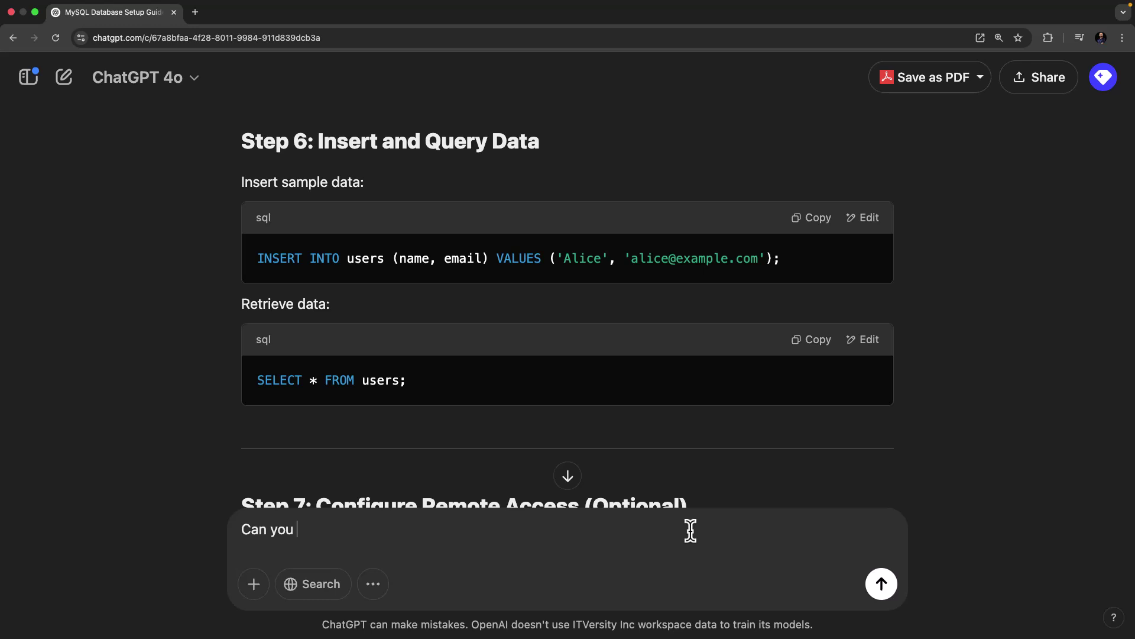
type("provide step by st")
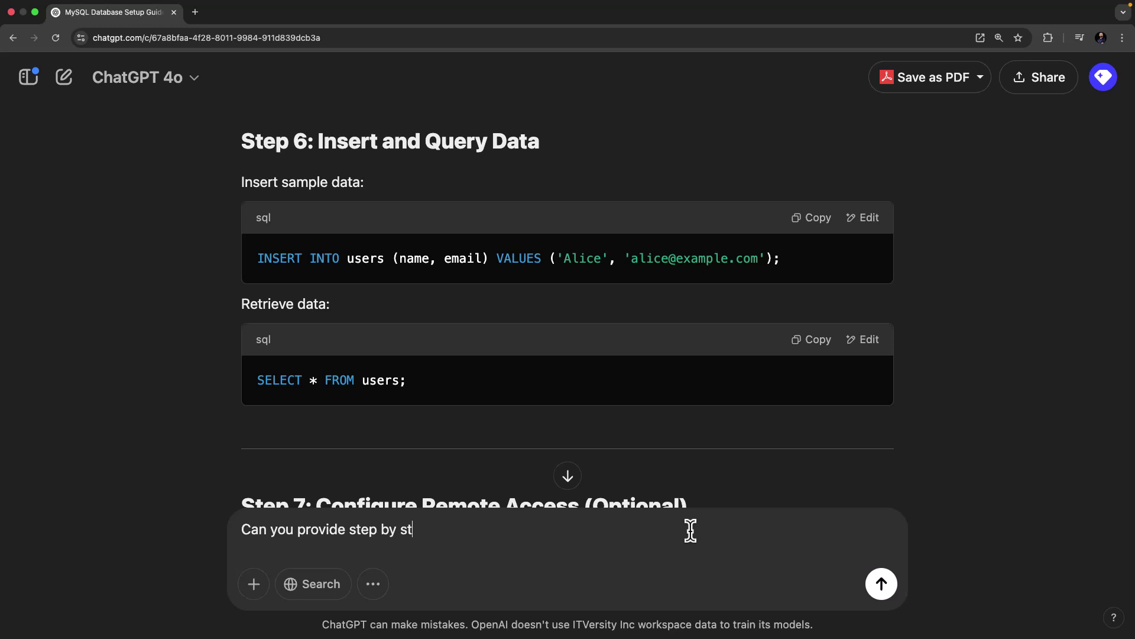
type("ep instructions ")
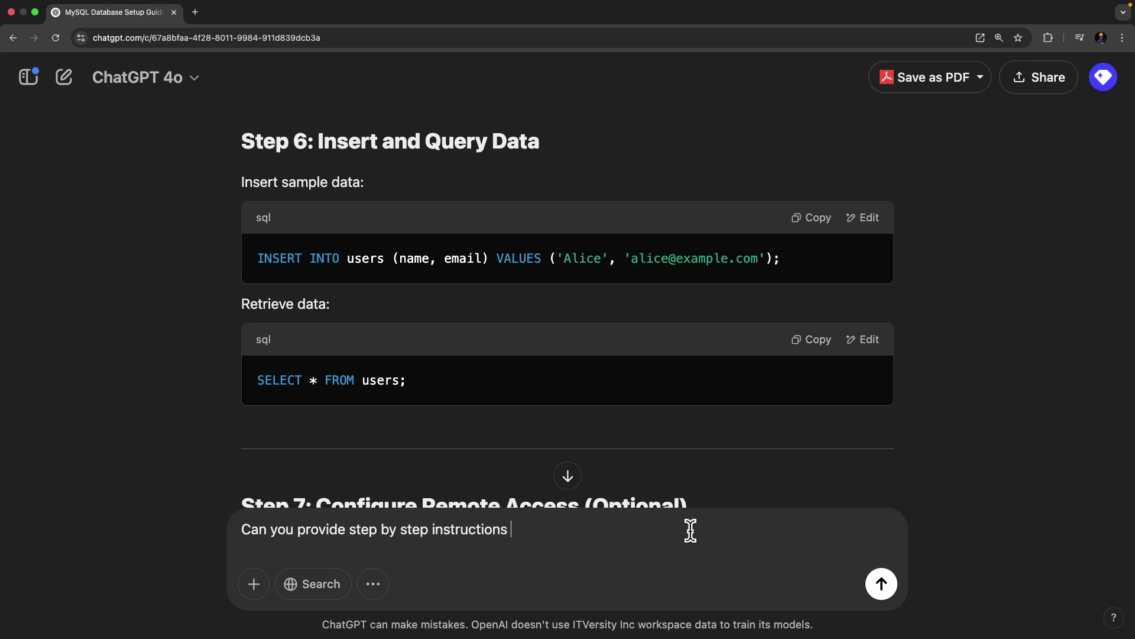
type(", including spe")
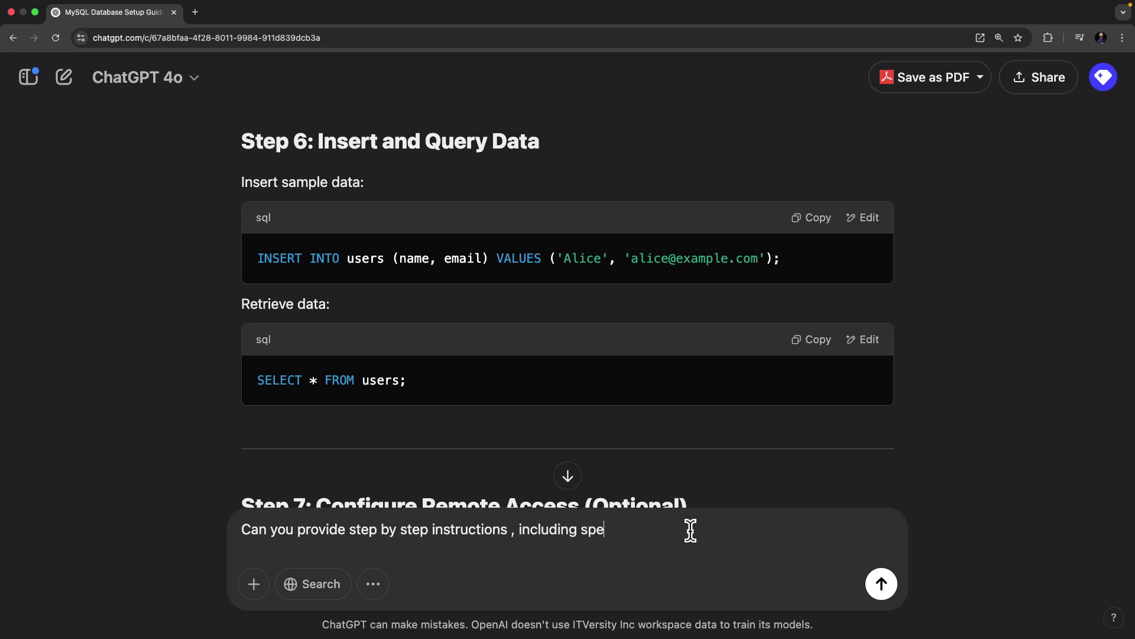
type("cific commands for Ubuntu")
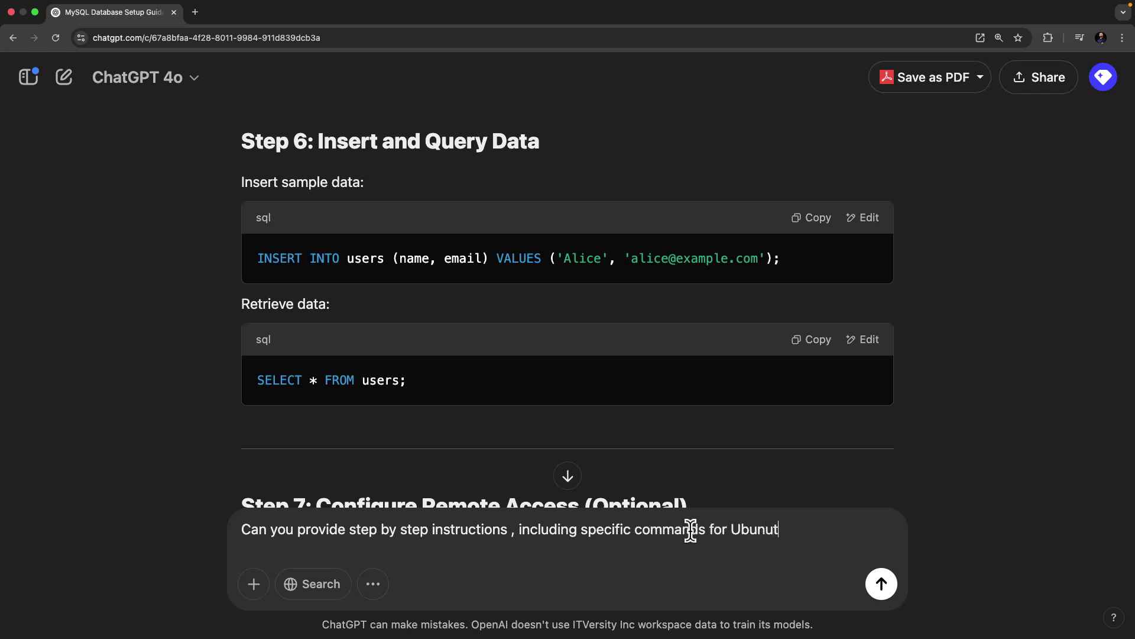
key("Return")
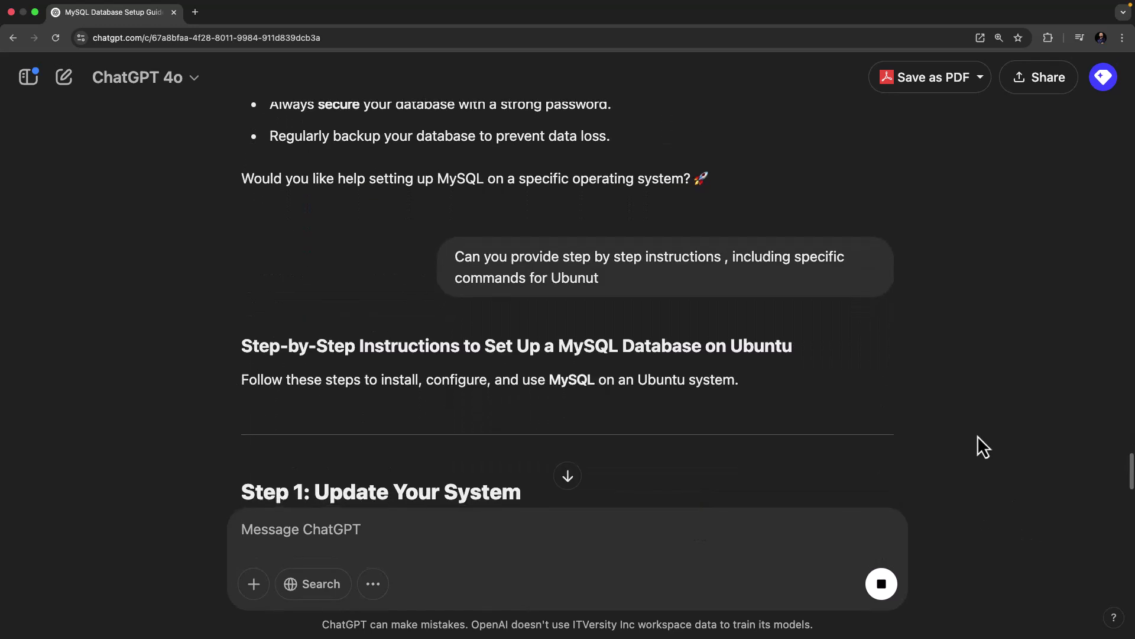
- Follow the streaming Ubuntu MySQL guide down to Step 5, logging into MySQL
scroll(977, 437, "down", 5)
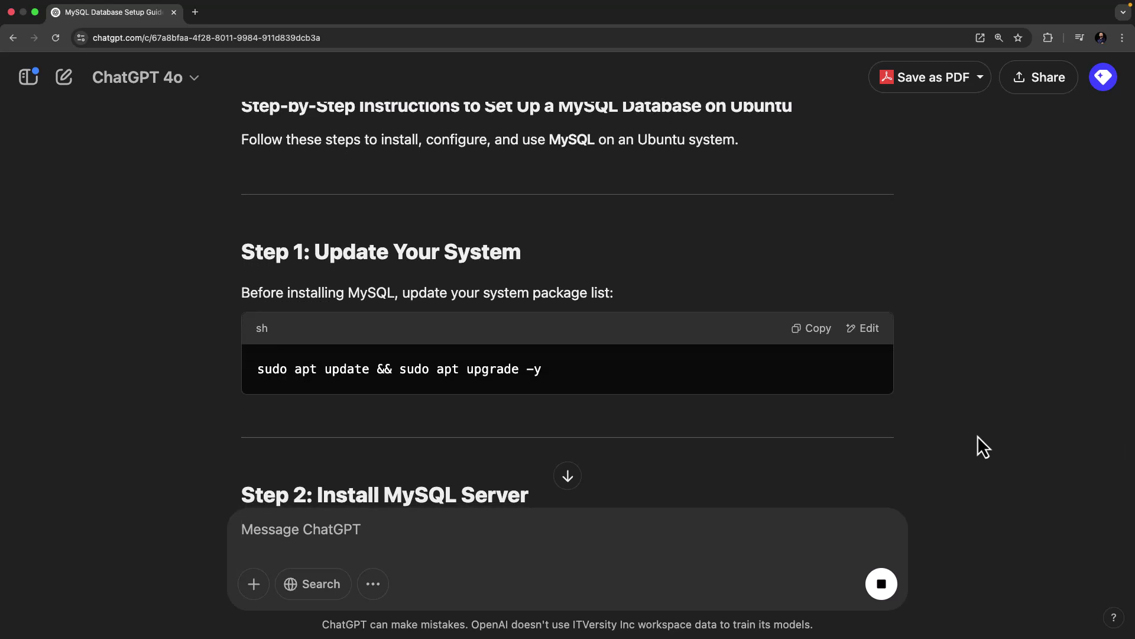
scroll(978, 436, "down", 3)
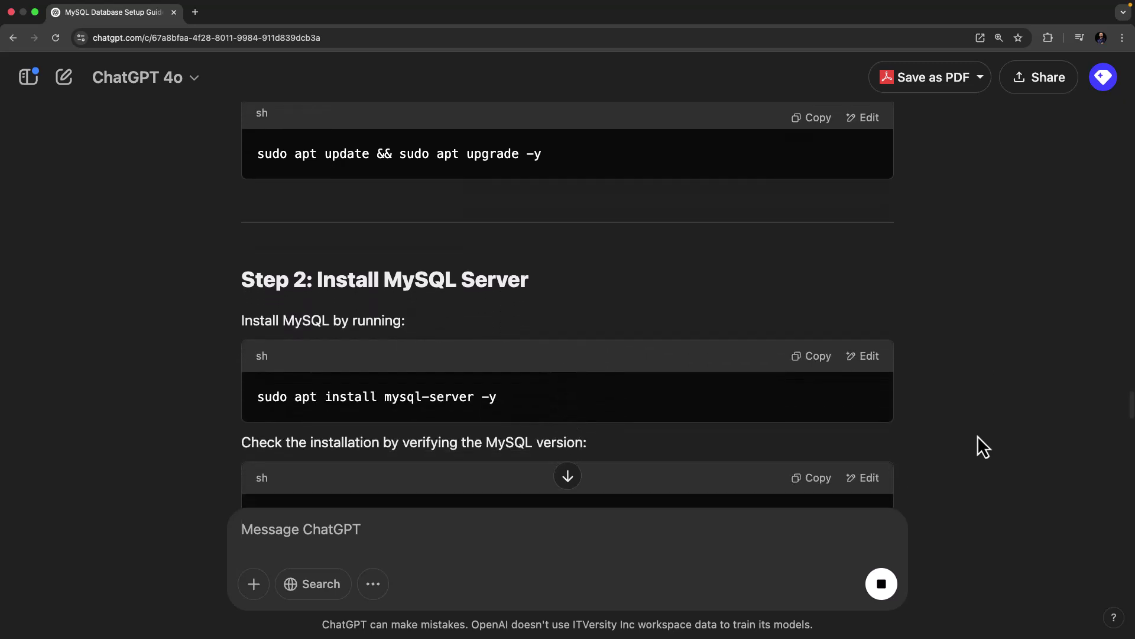
scroll(978, 435, "down", 3)
scroll(978, 438, "down", 1)
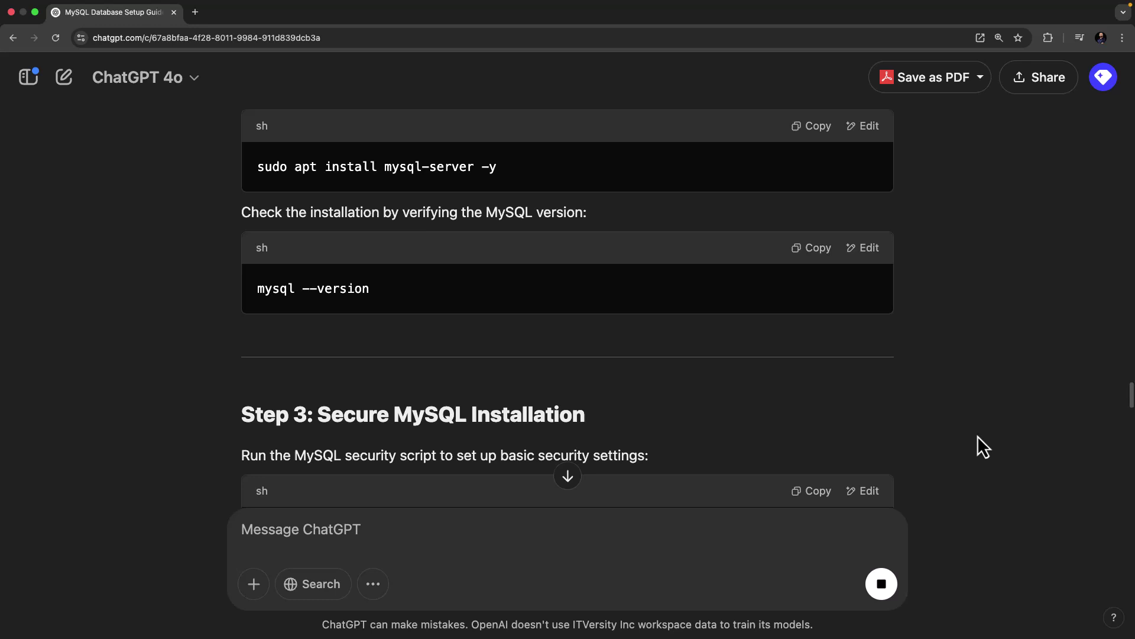
scroll(924, 411, "down", 5)
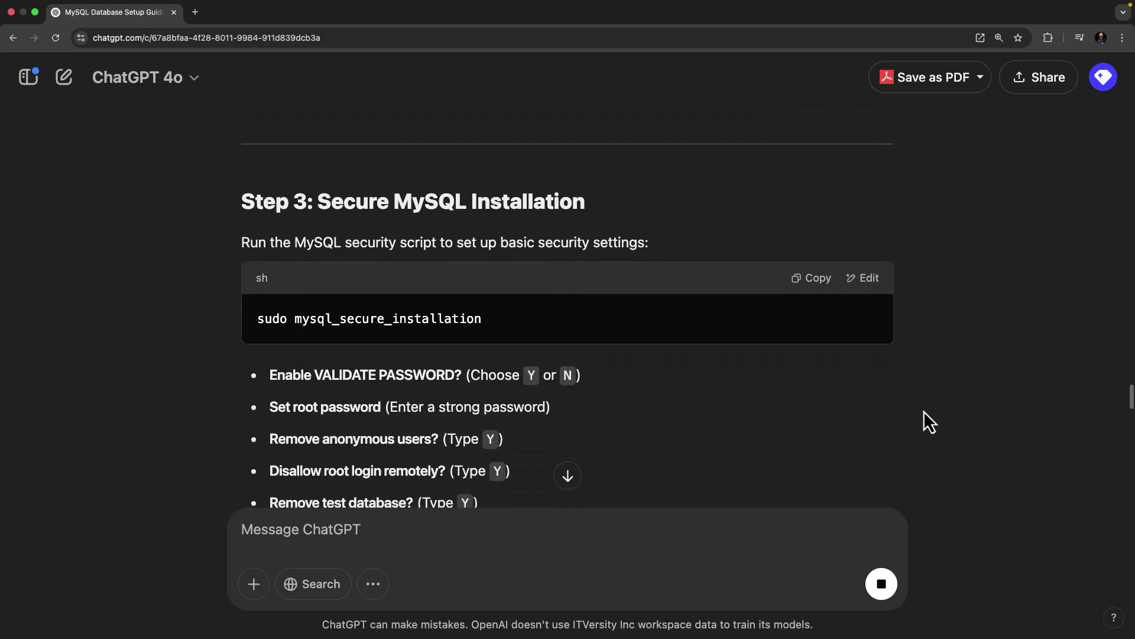
scroll(924, 411, "down", 2)
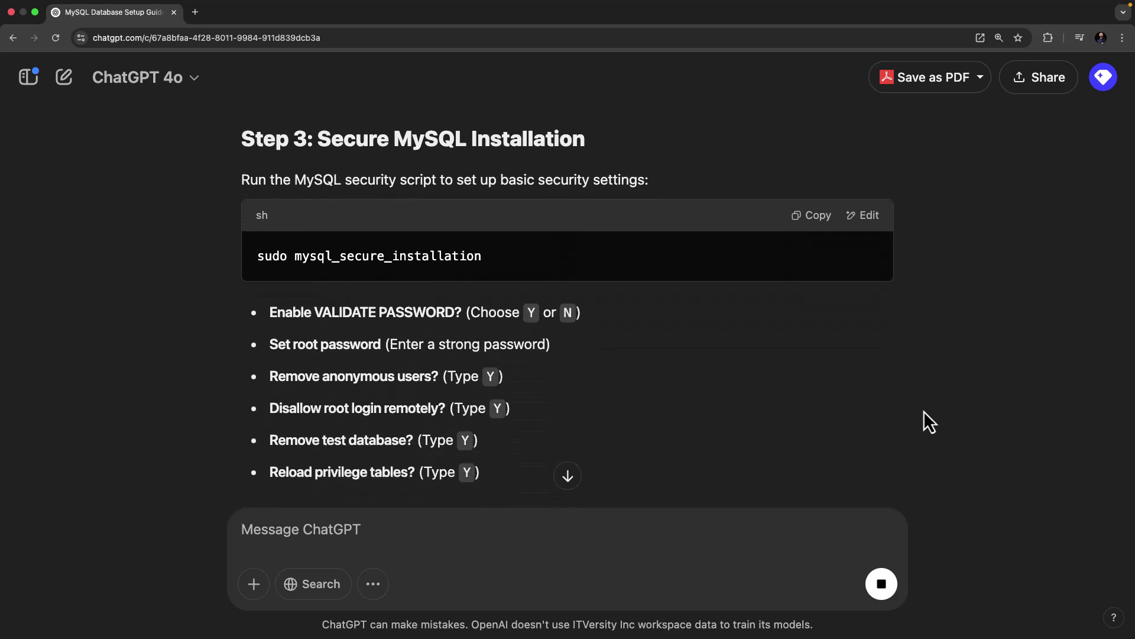
scroll(924, 410, "down", 5)
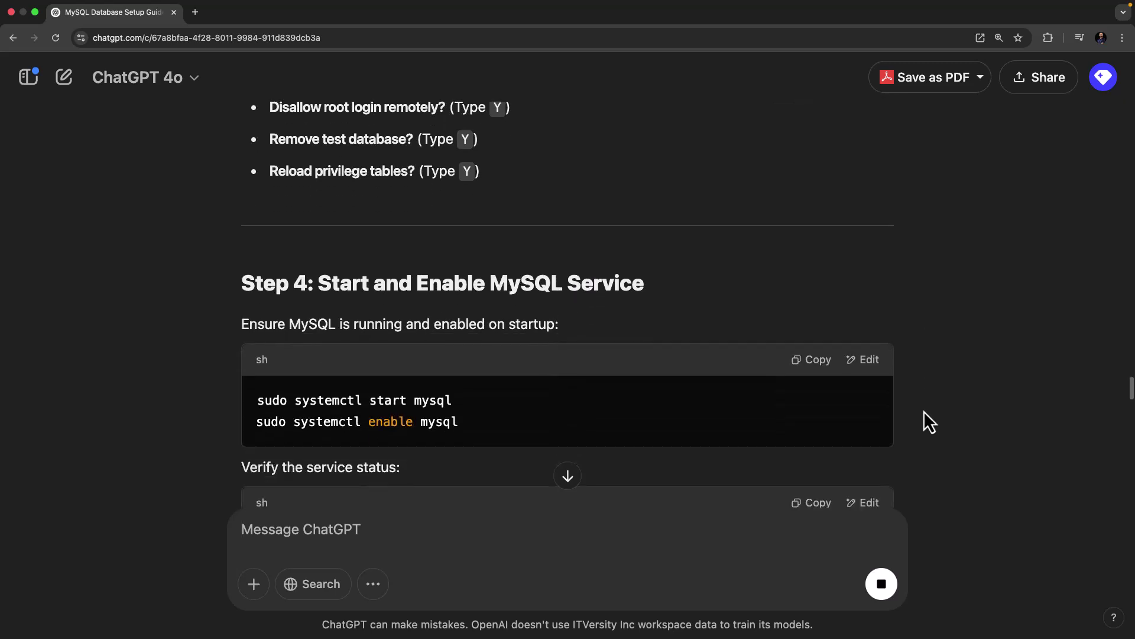
scroll(923, 410, "down", 1)
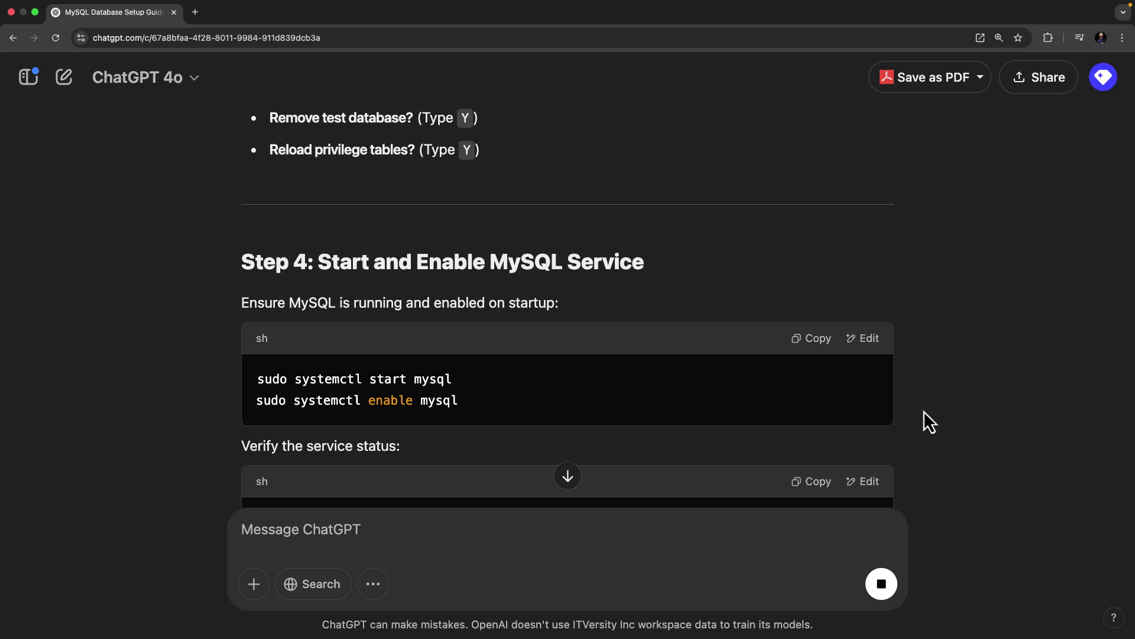
scroll(924, 411, "down", 4)
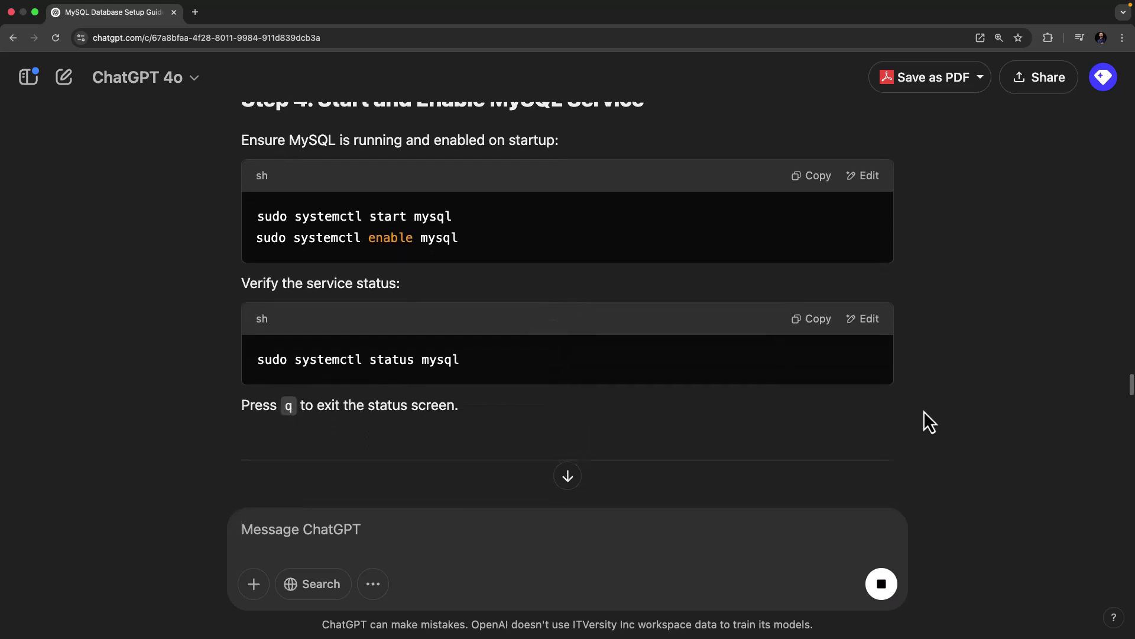
scroll(923, 411, "down", 3)
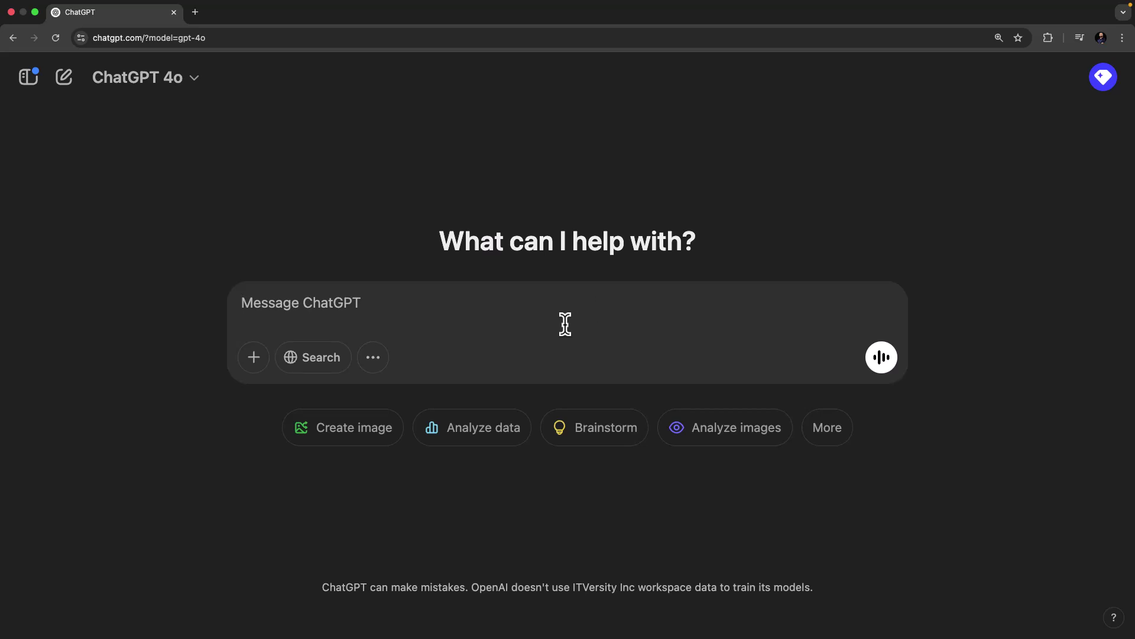
- Ask what should be included in a deployment checklist for a web application
type("What ")
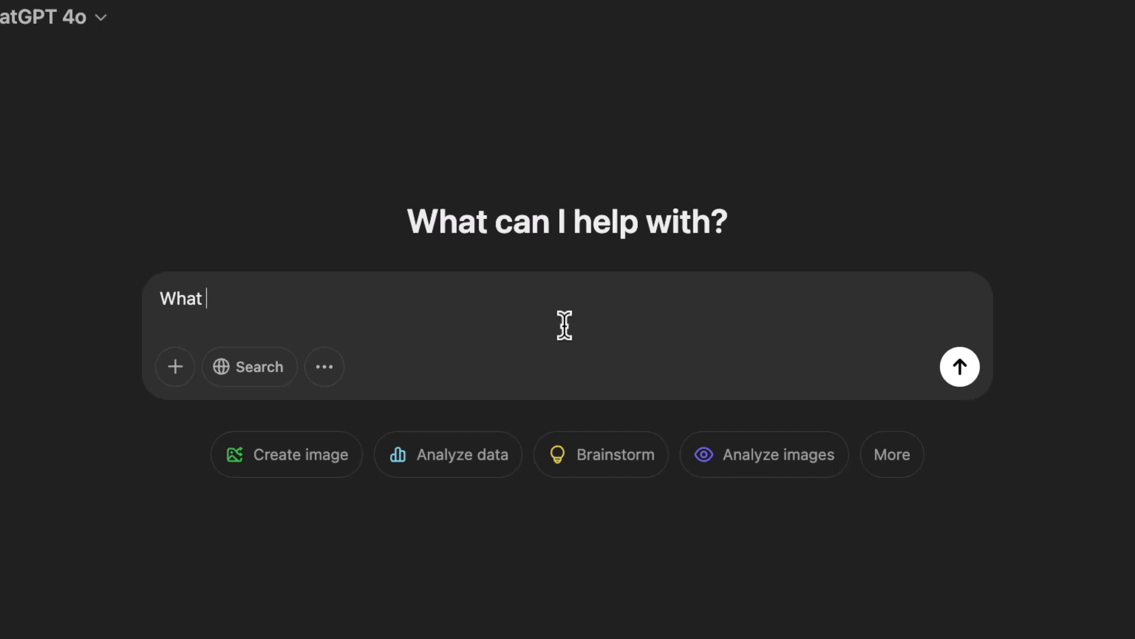
type("should be in")
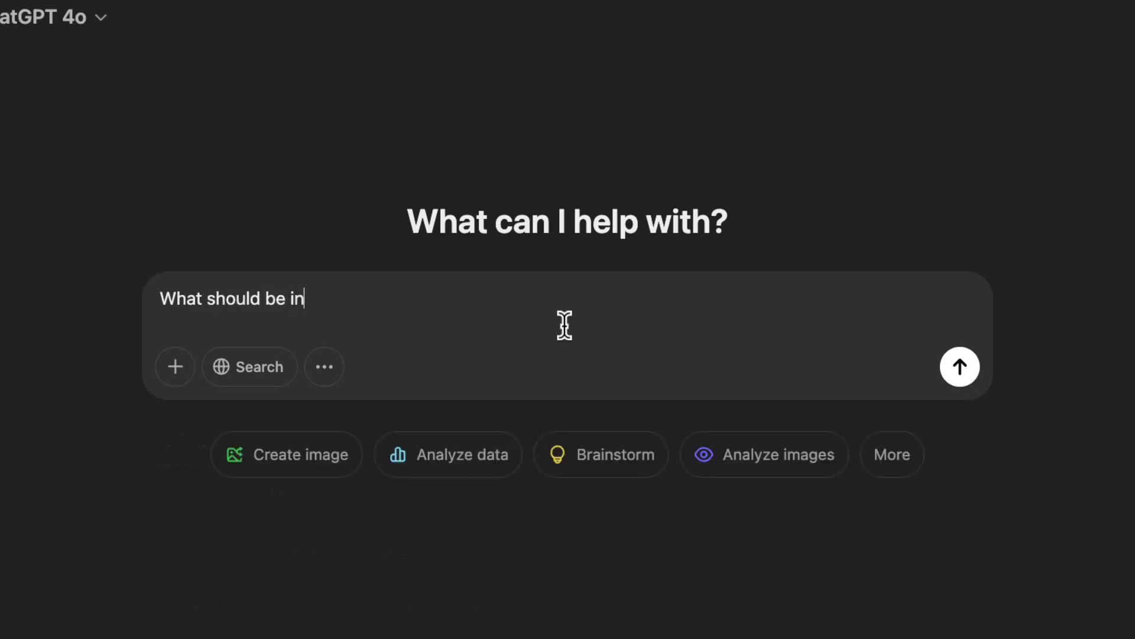
type("cluded")
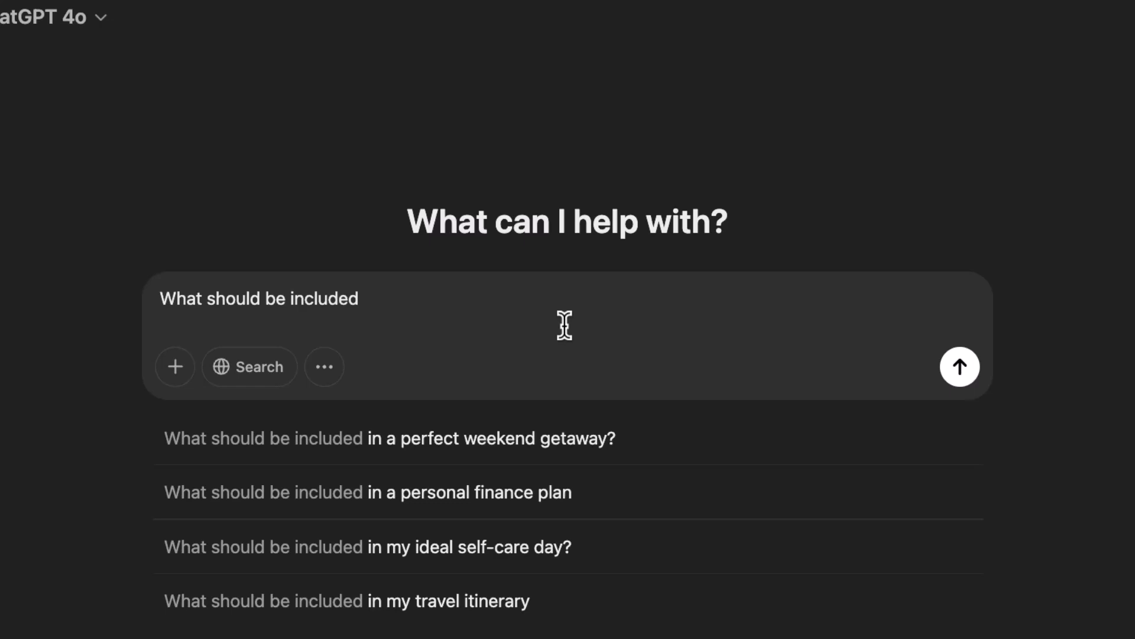
type(" ina deploymen")
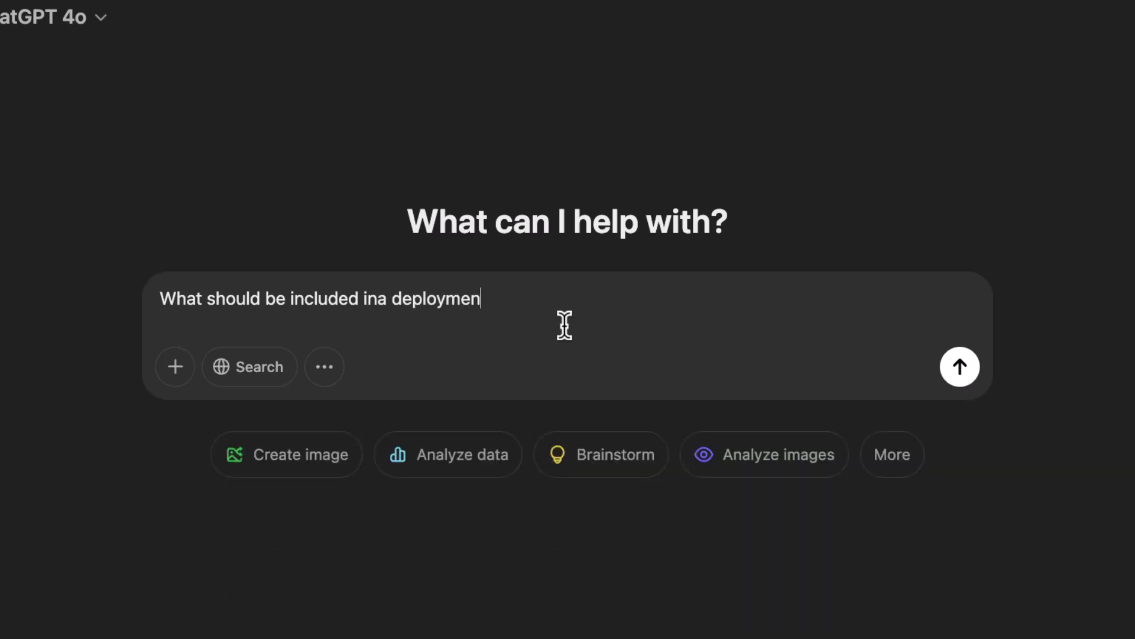
type("t checklist")
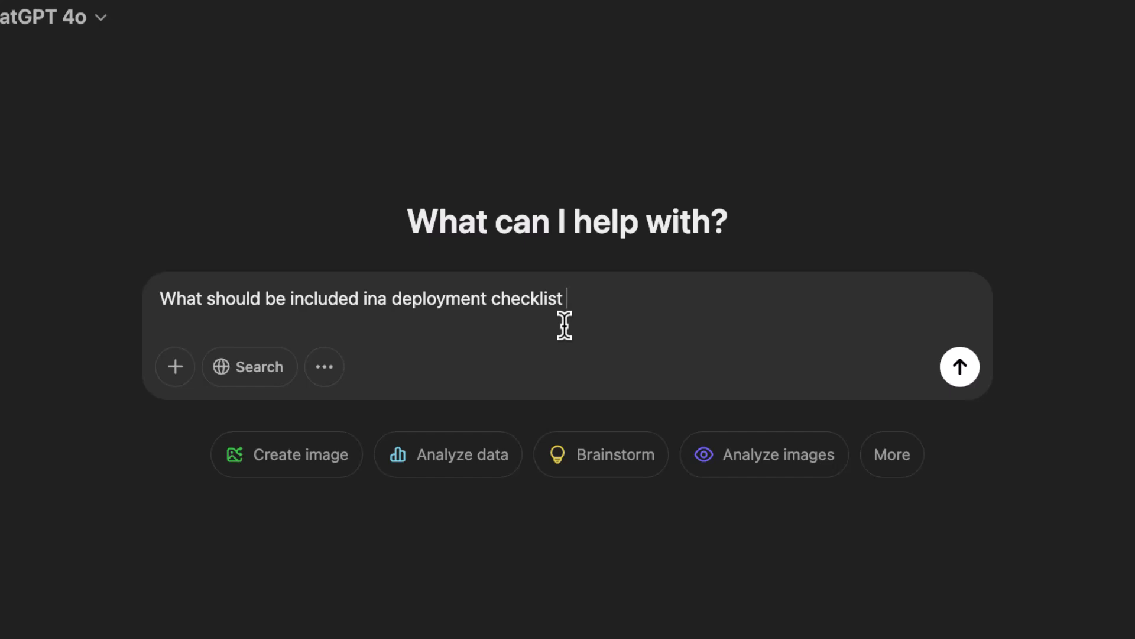
type(" for a web application?")
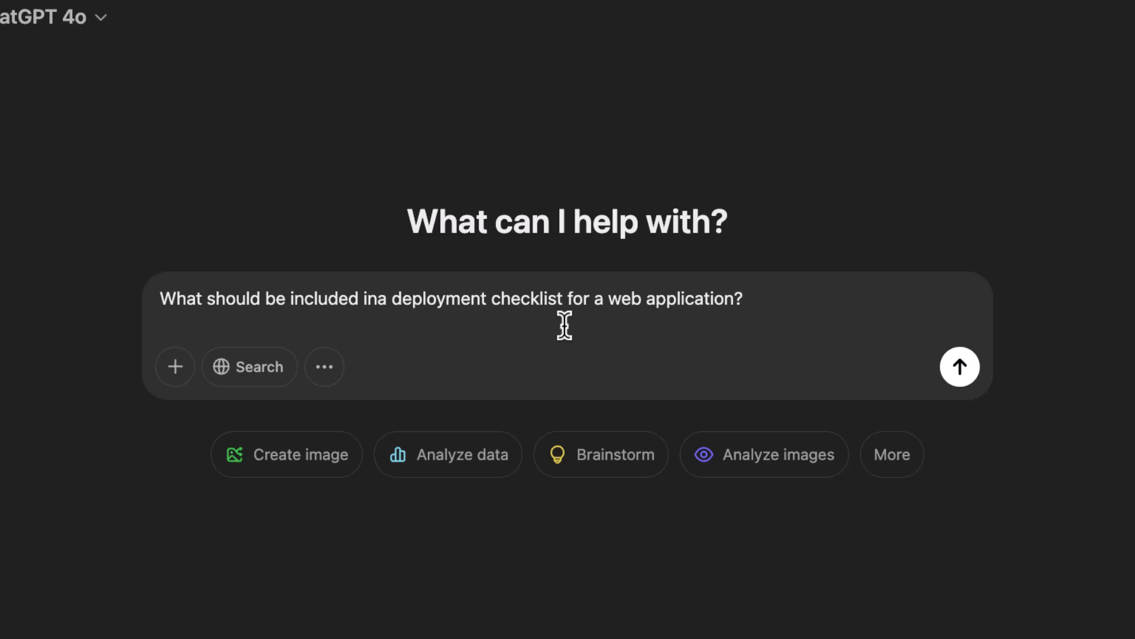
key("Return")
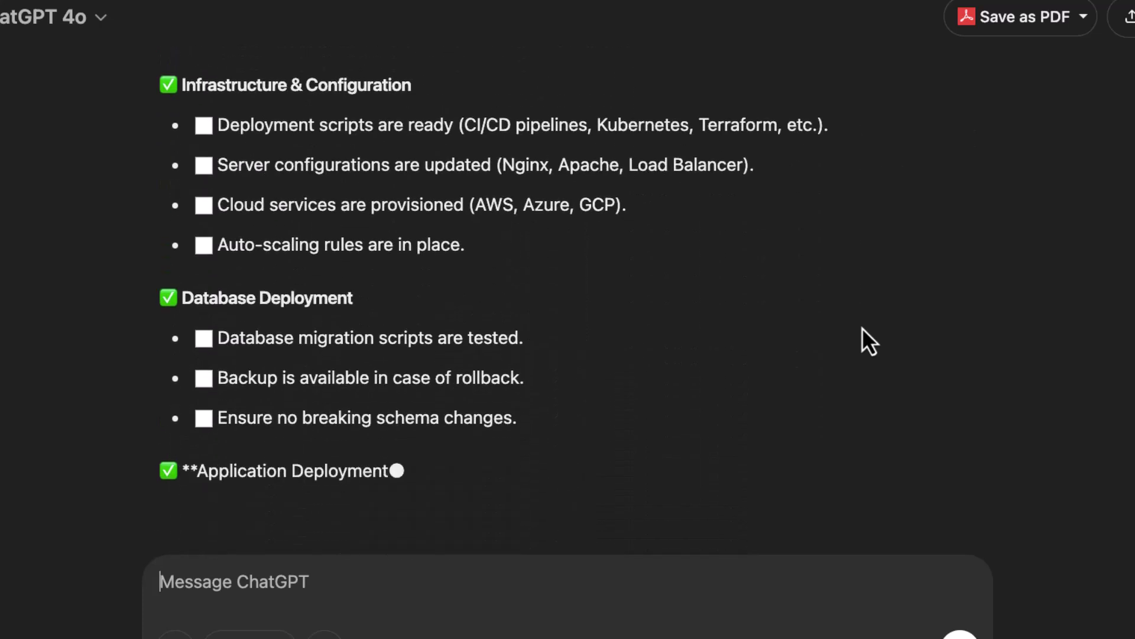
- Review the finished checklist down to Bonus: Automation Tools, then return to Testing & QA
scroll(863, 328, "up", 1)
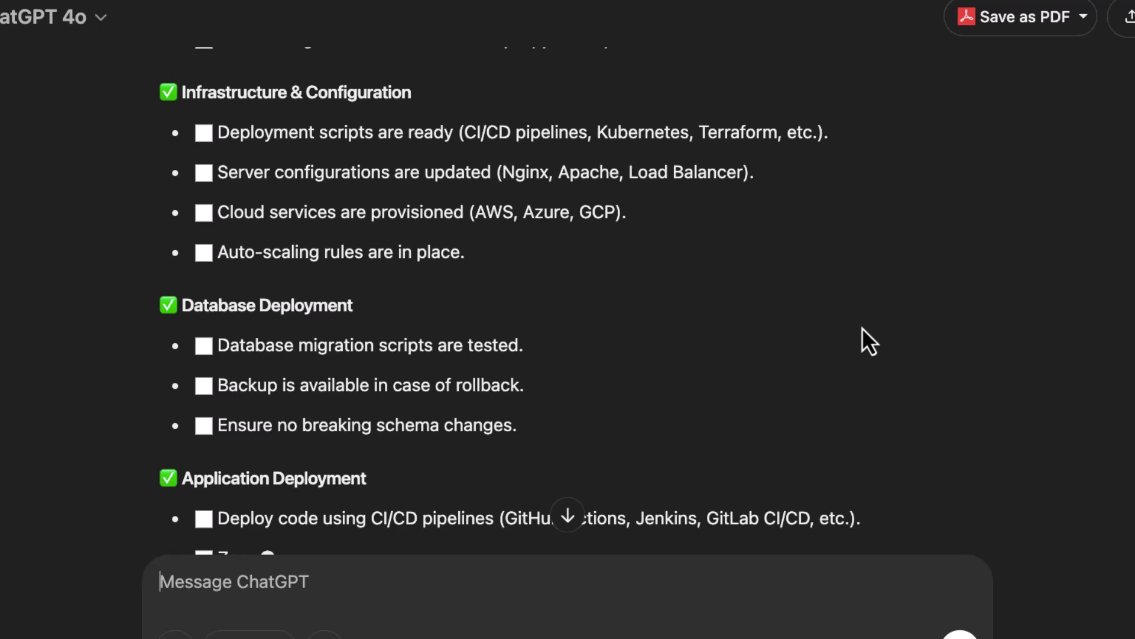
scroll(863, 327, "down", 9)
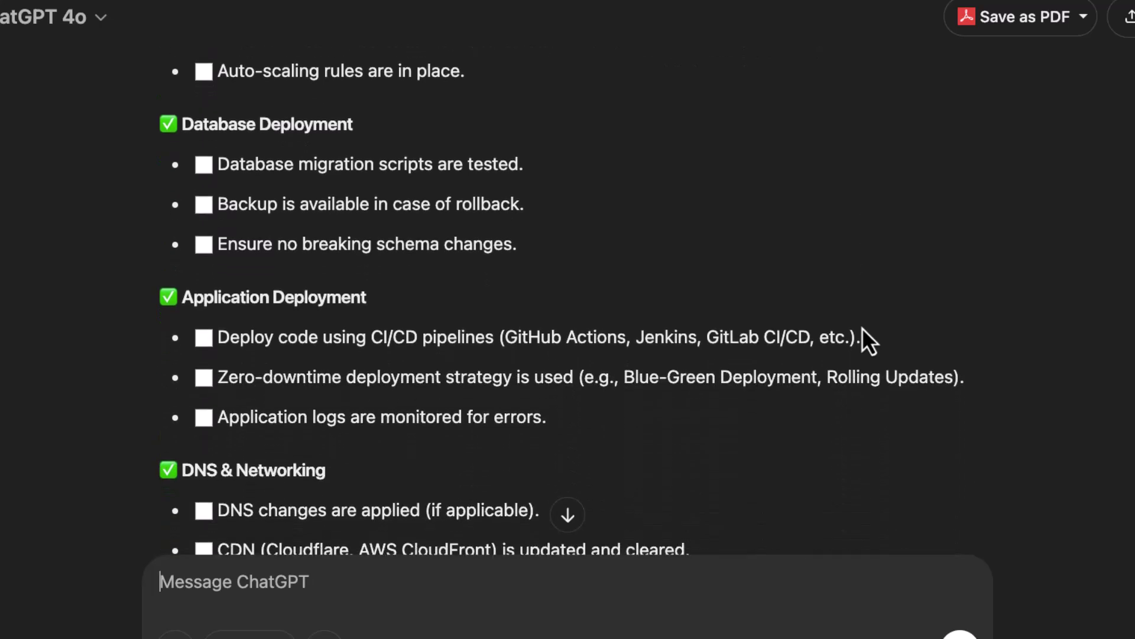
scroll(863, 328, "down", 4)
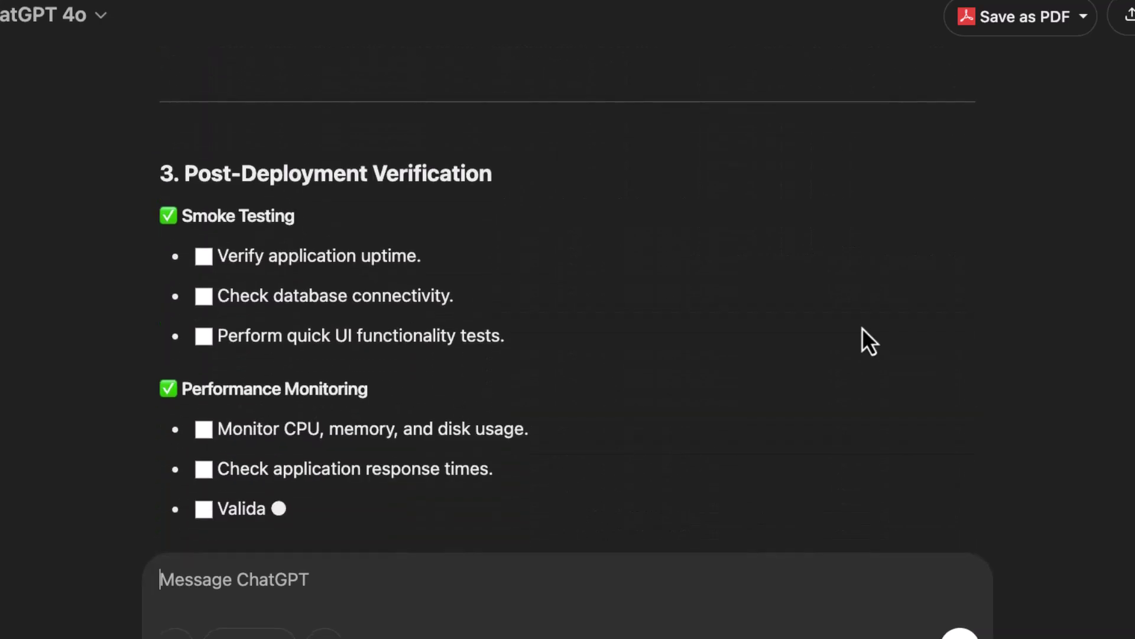
scroll(863, 327, "up", 1)
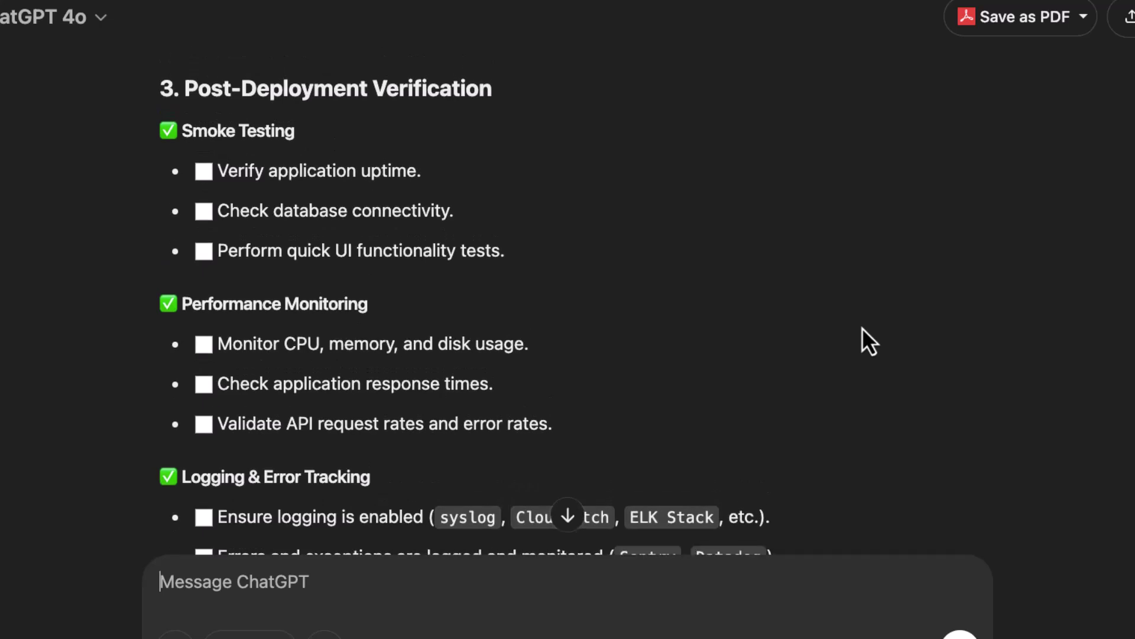
scroll(862, 328, "down", 5)
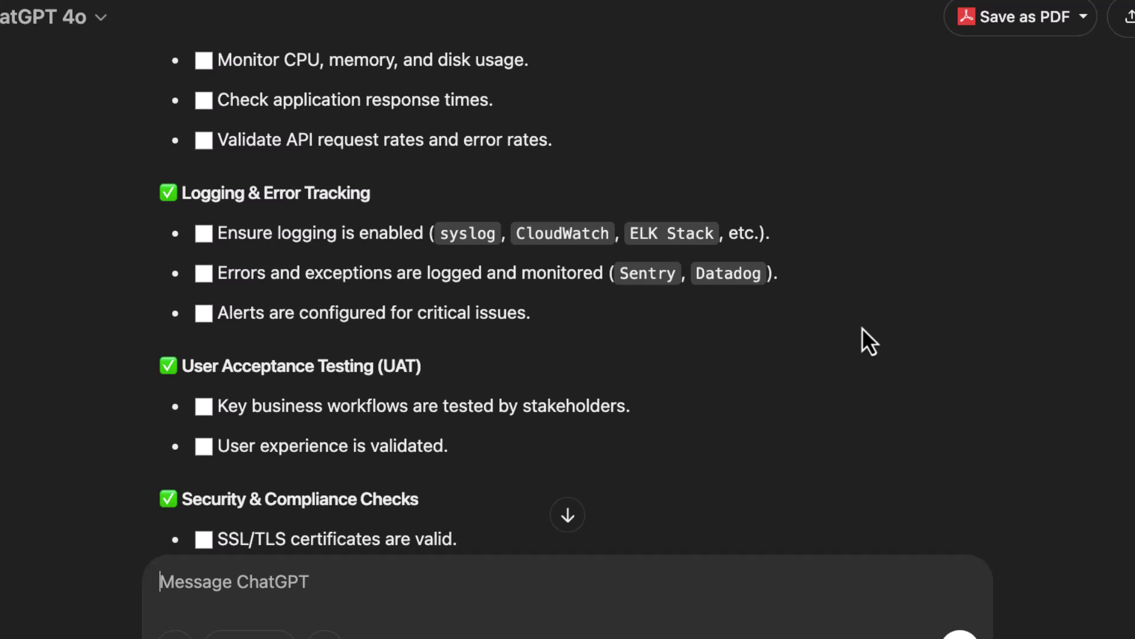
scroll(862, 328, "down", 8)
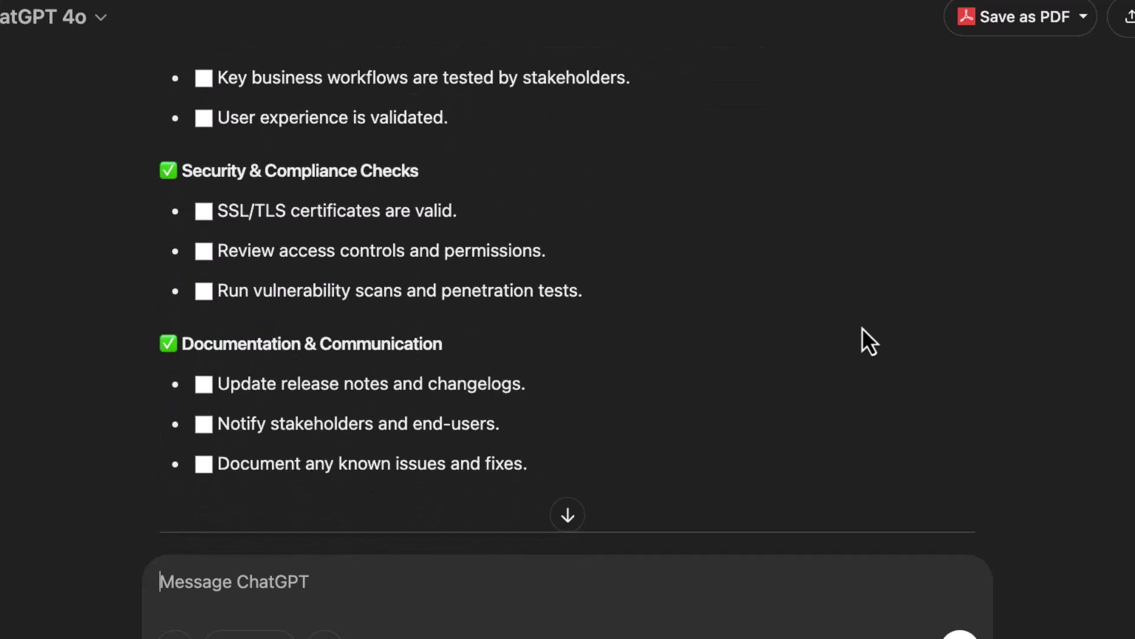
scroll(863, 327, "down", 6)
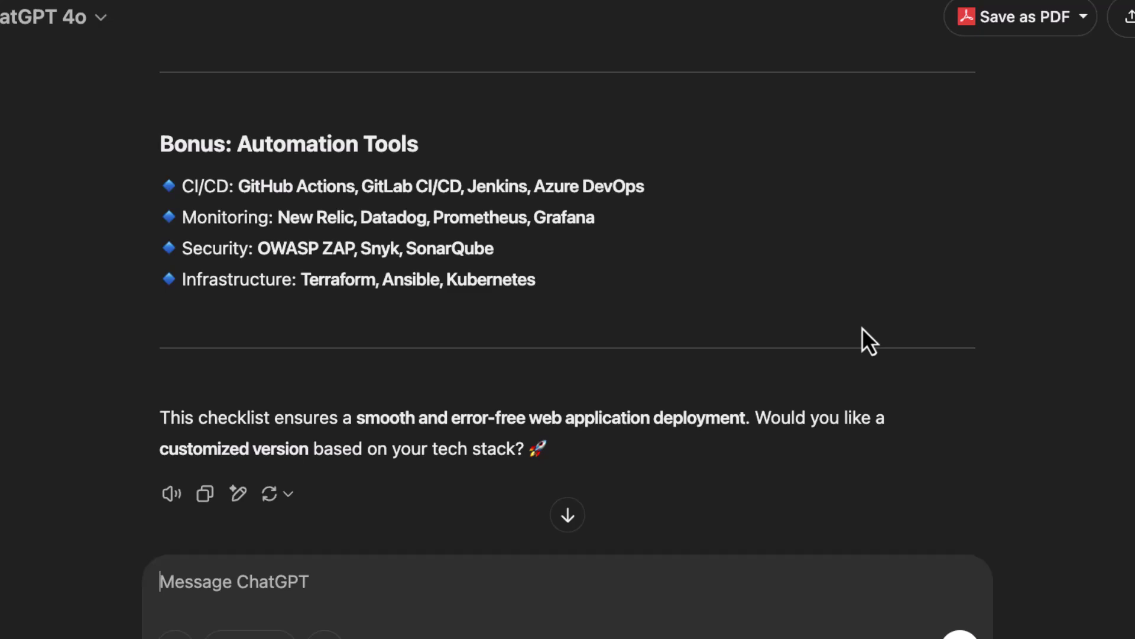
scroll(863, 328, "up", 2)
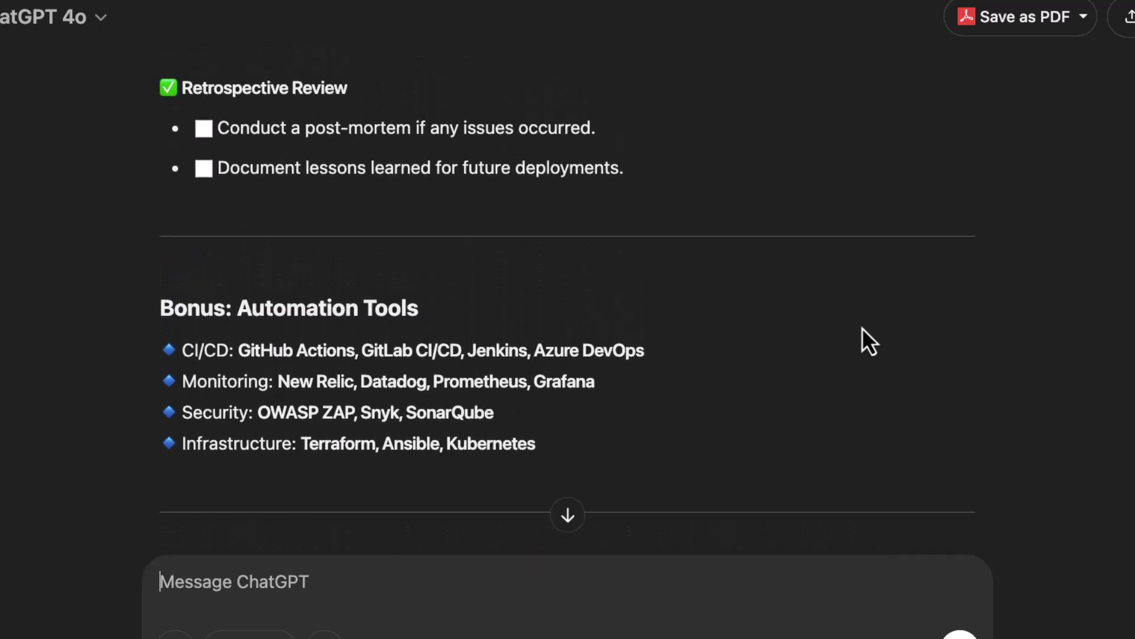
scroll(862, 328, "up", 15)
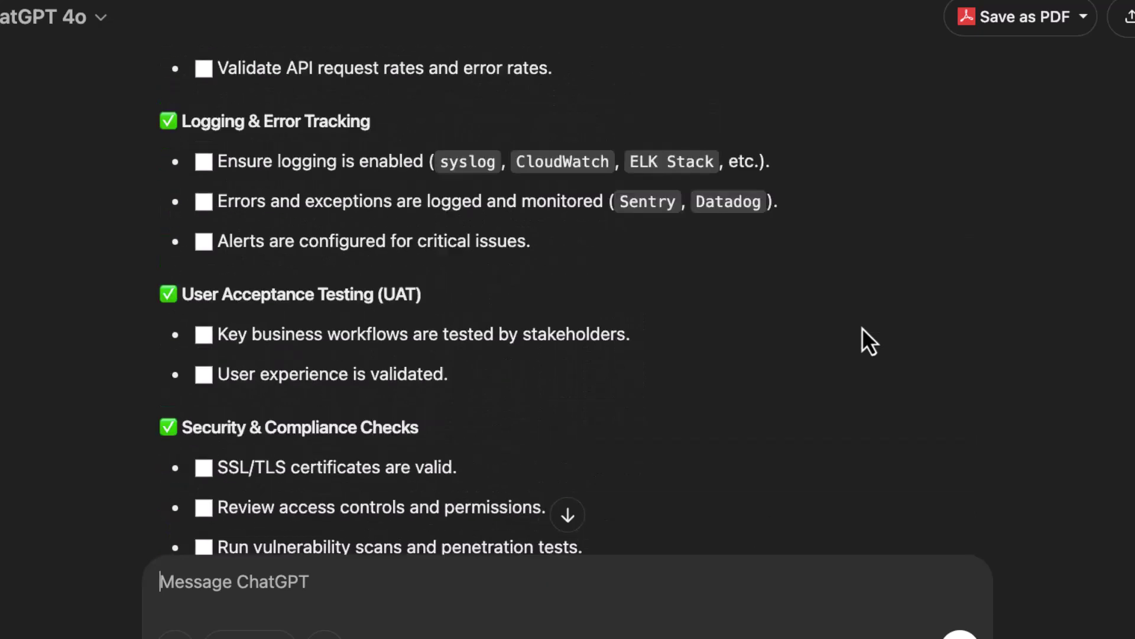
scroll(862, 329, "up", 3)
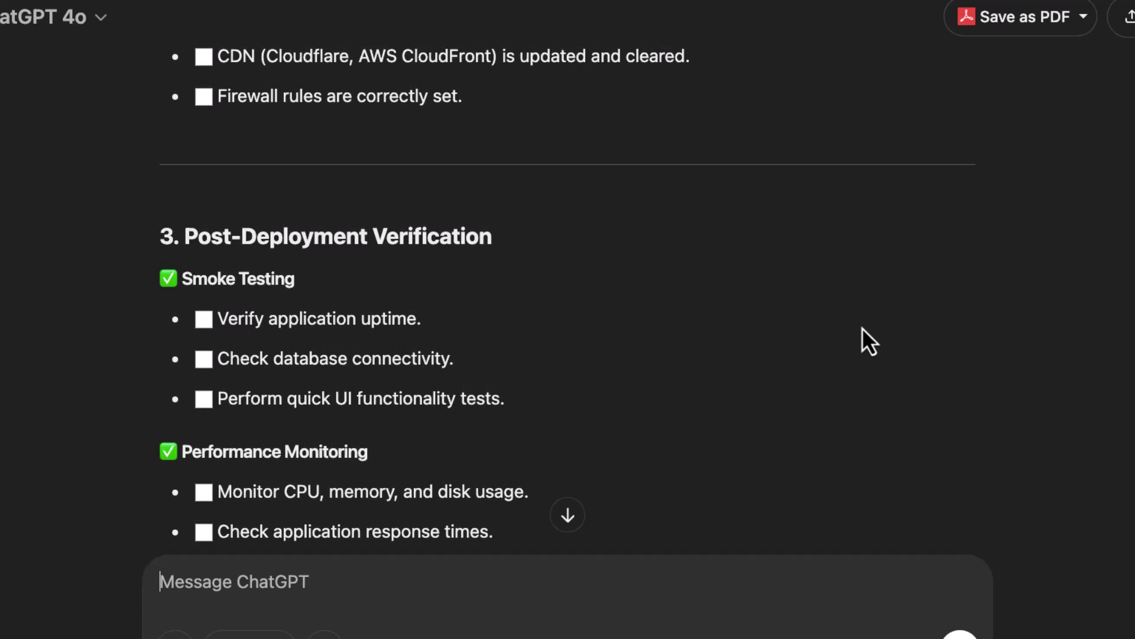
scroll(862, 327, "up", 1)
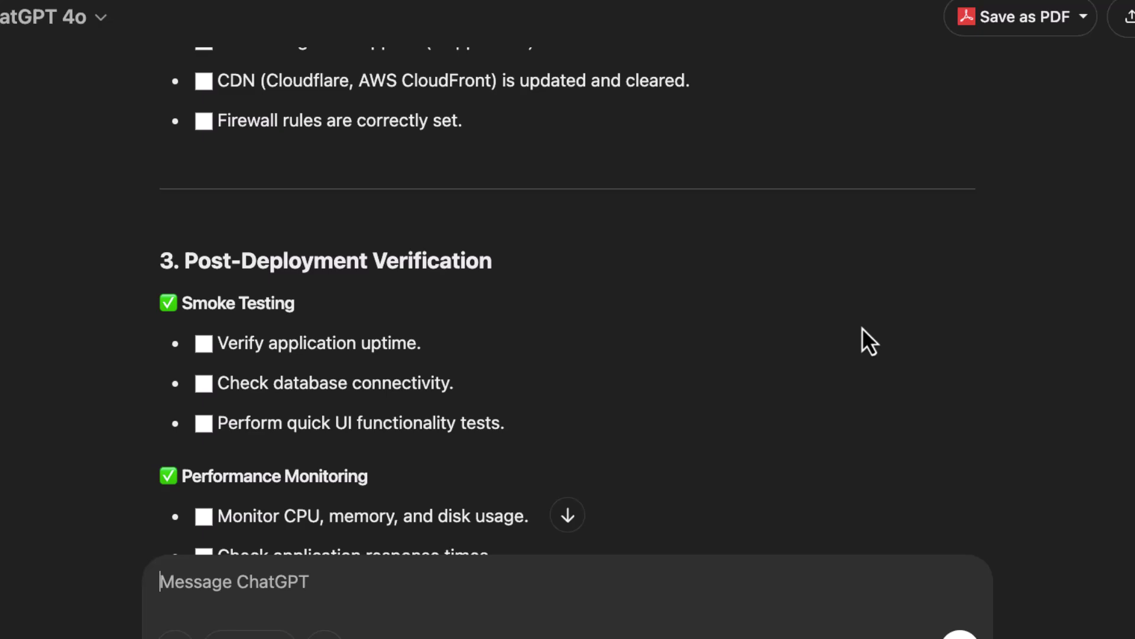
scroll(862, 327, "up", 12)
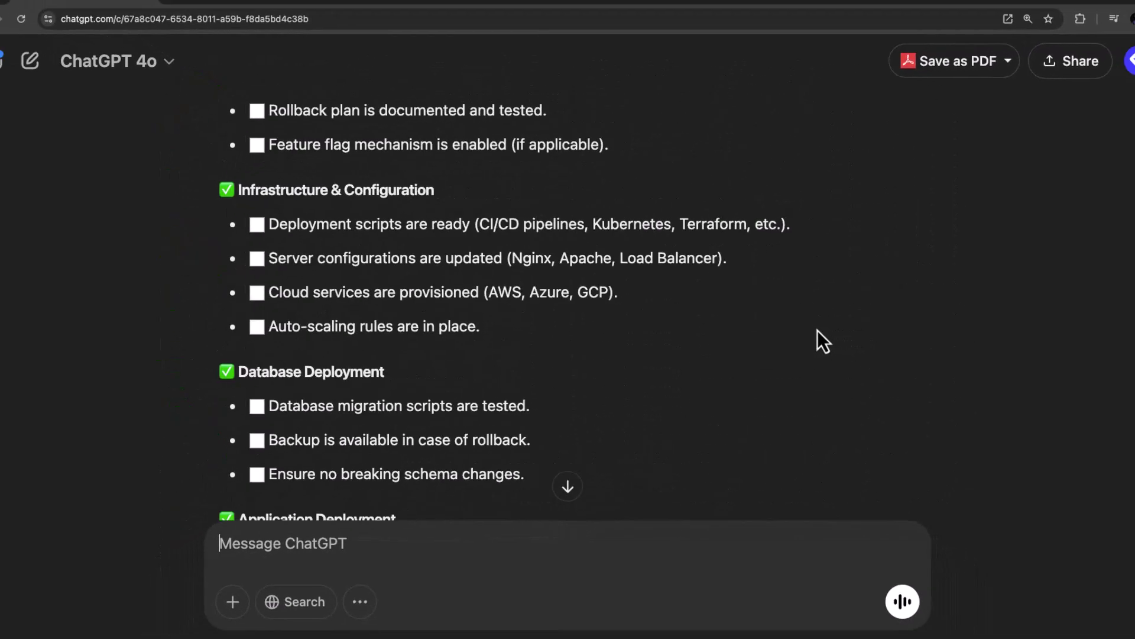
scroll(818, 330, "up", 5)
scroll(817, 330, "up", 5)
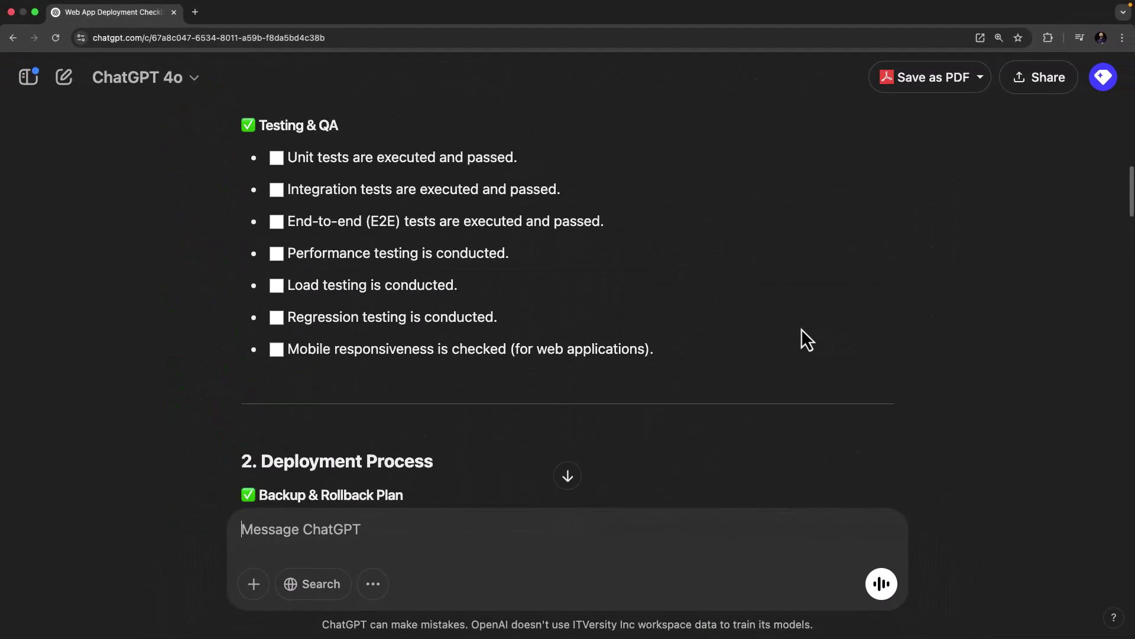
scroll(803, 330, "up", 10)
scroll(802, 331, "down", 6)
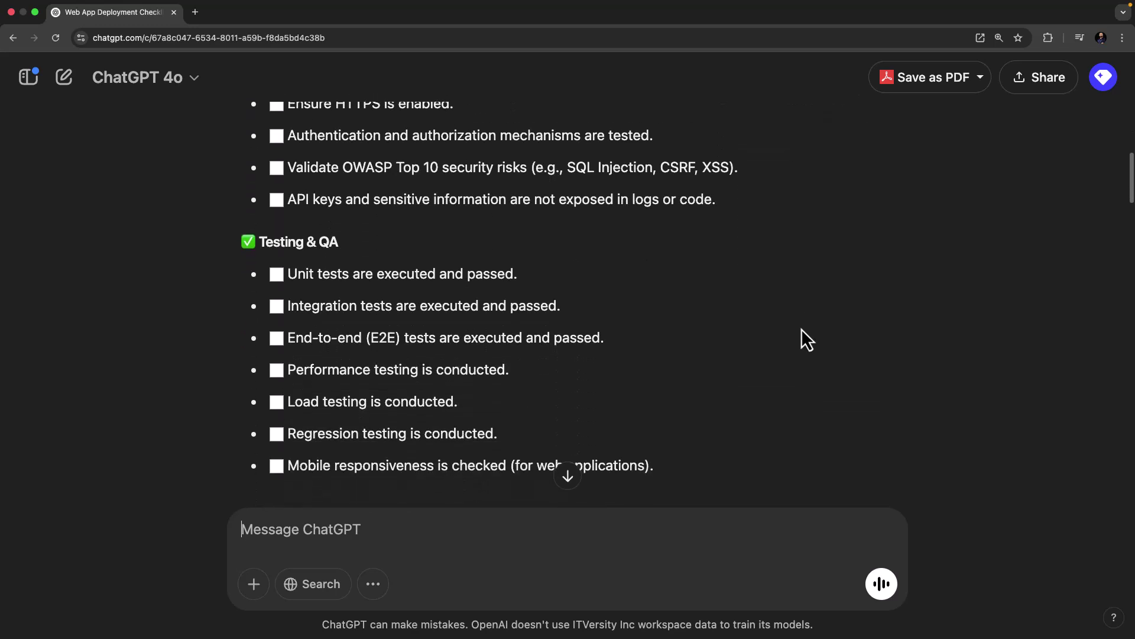
scroll(801, 328, "down", 1)
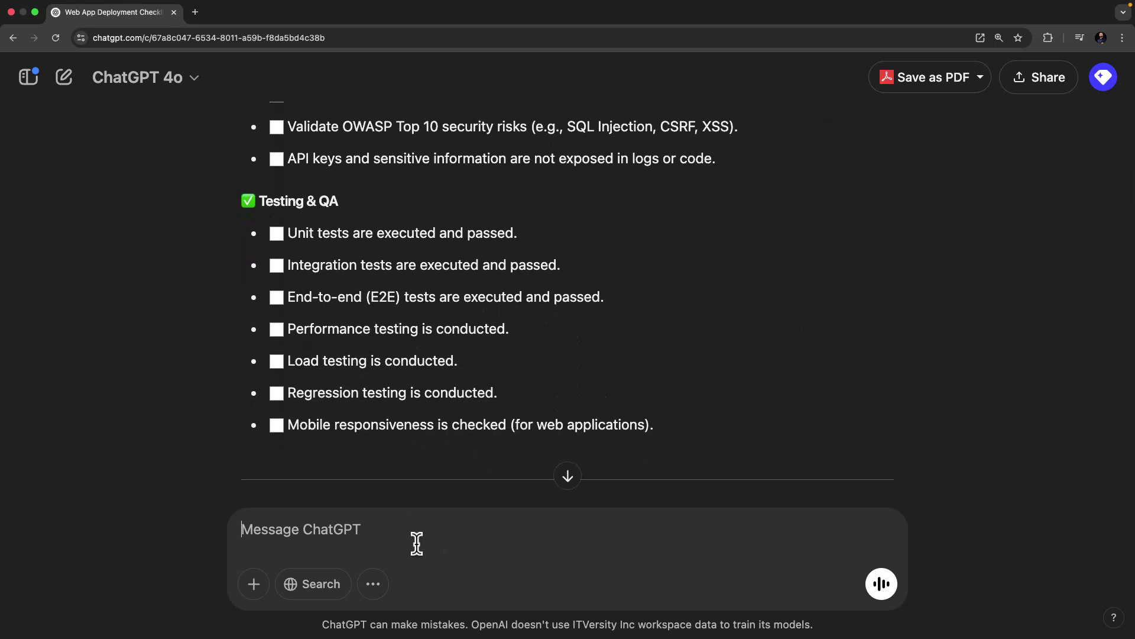
- Ask ChatGPT to expand on testing and QA and name specific tests for a web application
type("Expa")
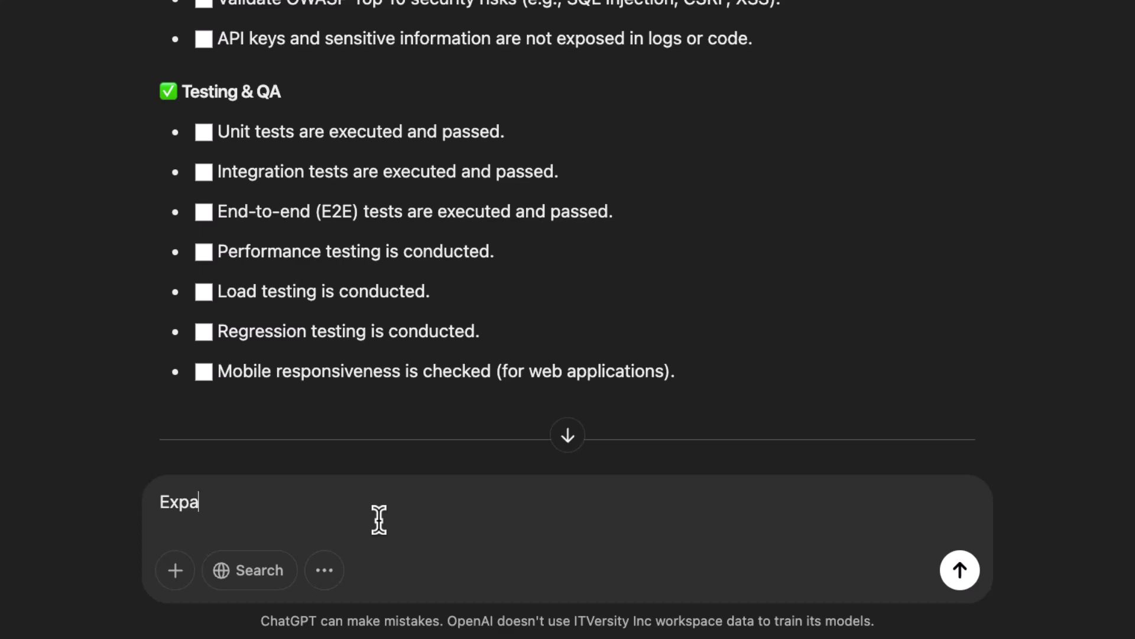
type("nd on testing and")
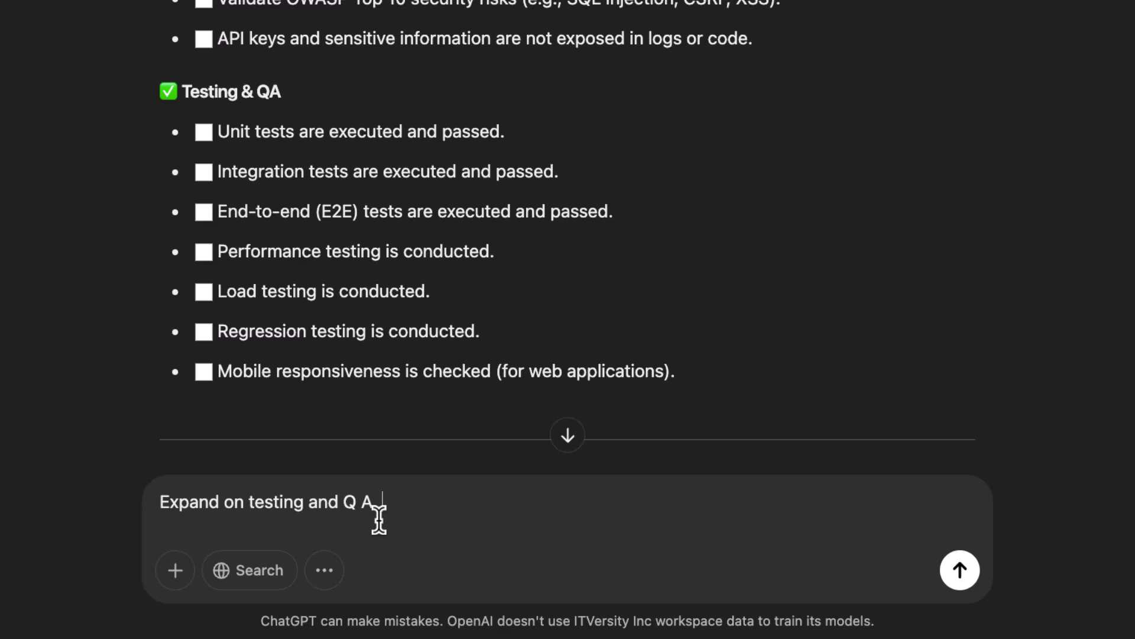
type("Q A. What spo")
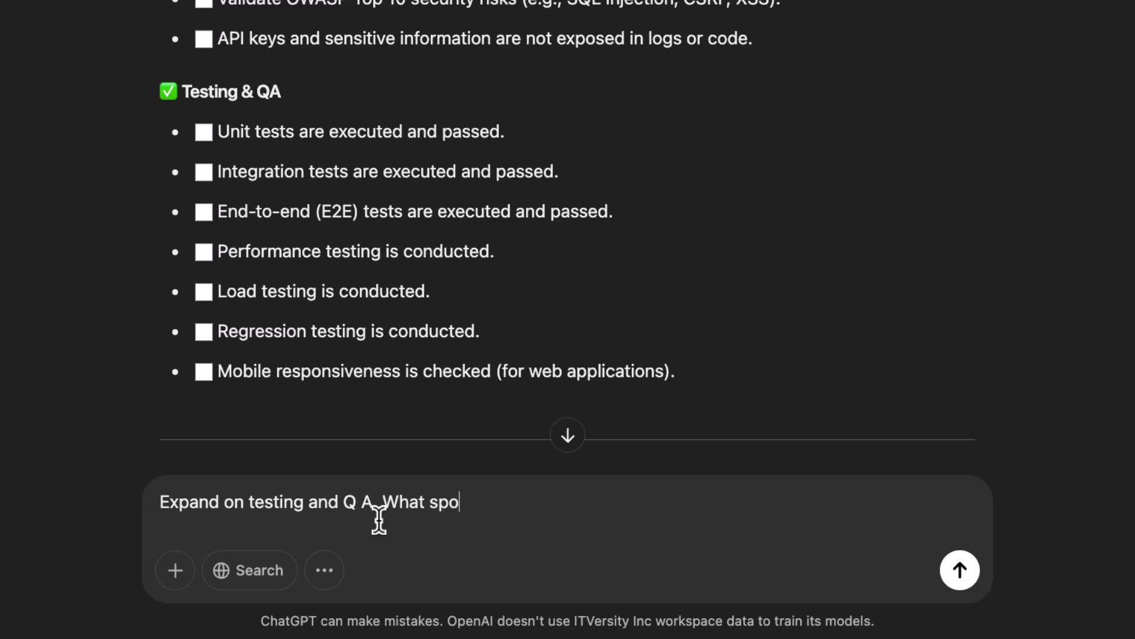
type("ecific tests ")
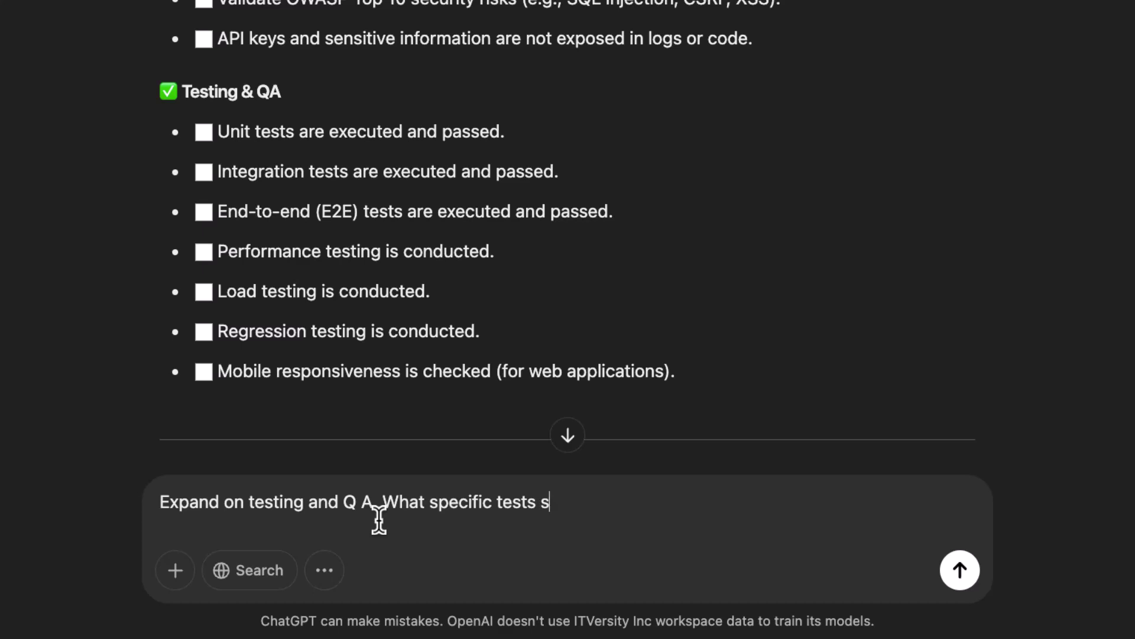
type("should be per")
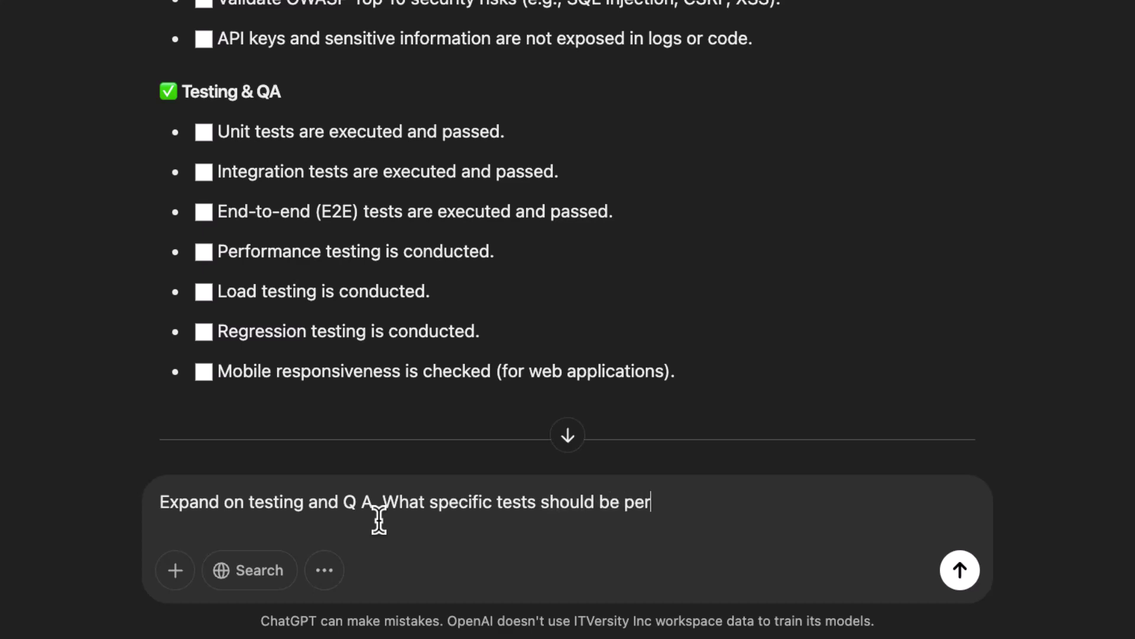
type("formed for a web")
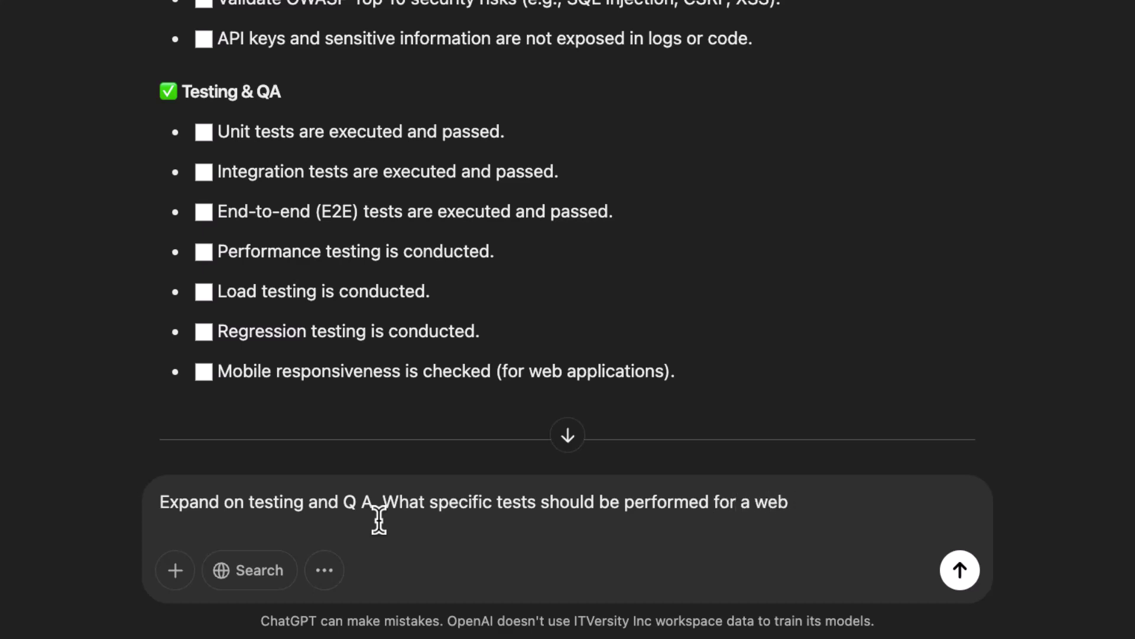
type(" application?")
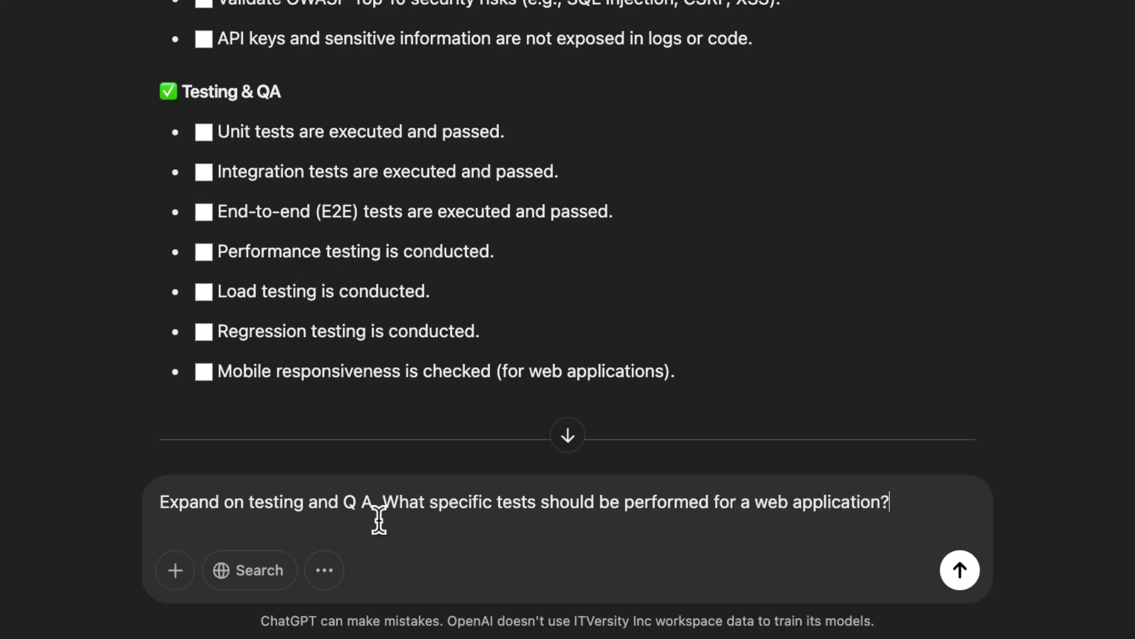
key("Return")
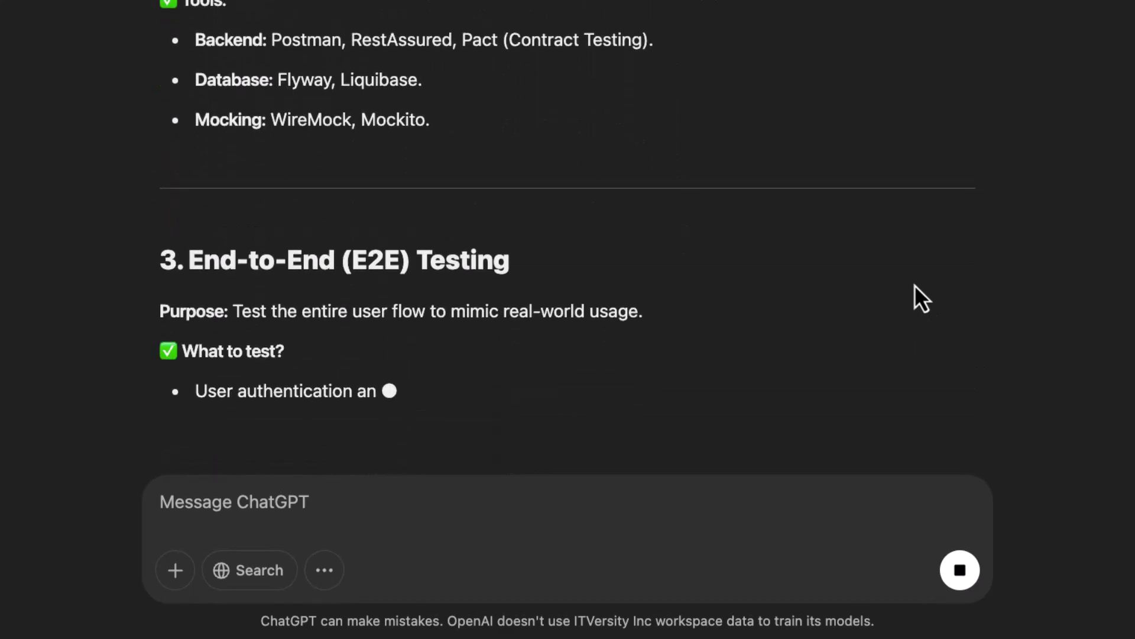
- Review the Unit, Integration, Functional and Regression Testing sections as the reply streams
scroll(915, 284, "up", 6)
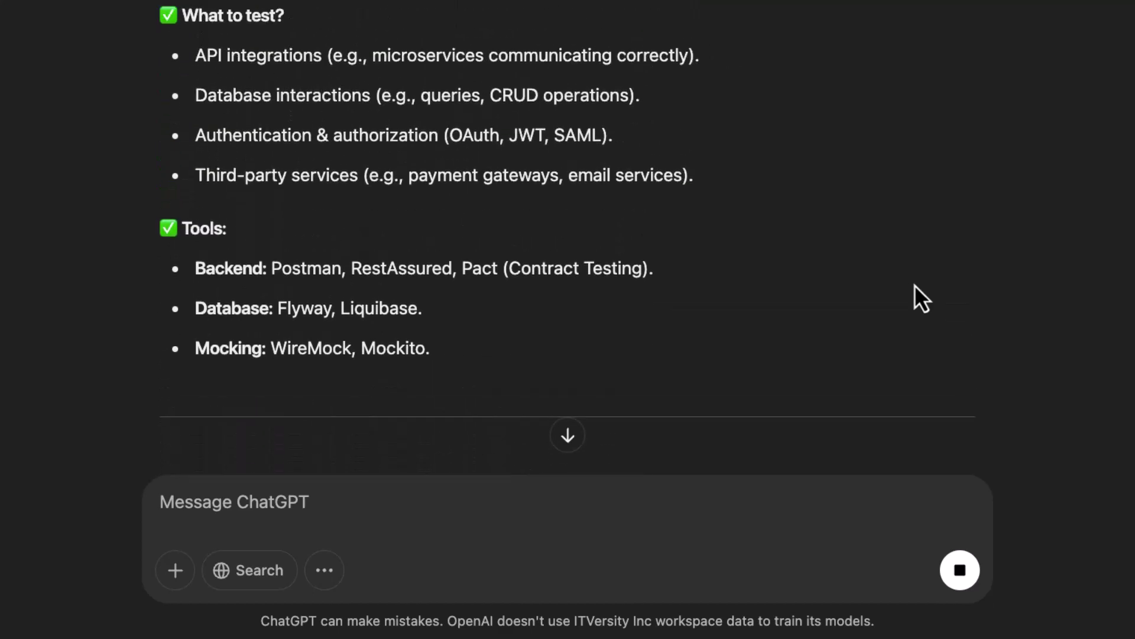
scroll(915, 284, "up", 8)
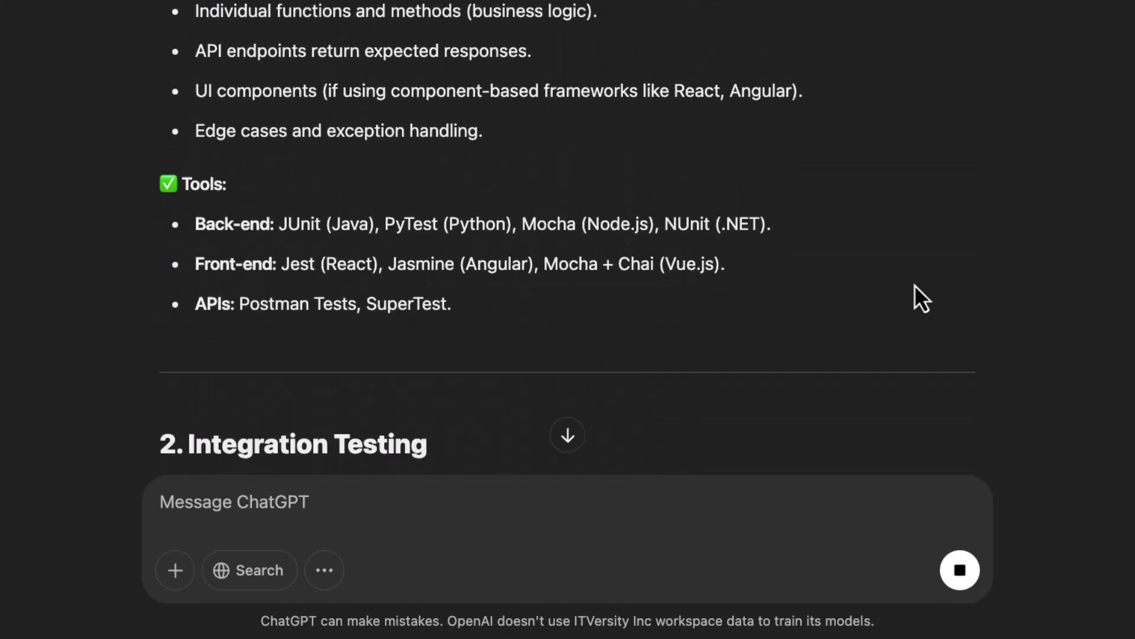
scroll(914, 285, "down", 10)
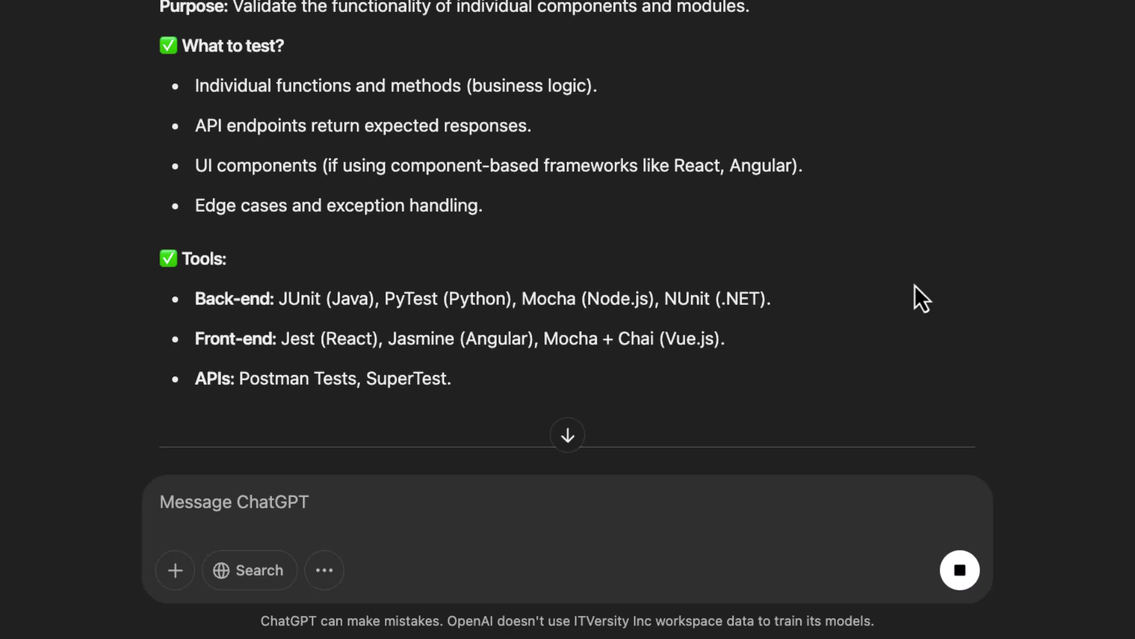
scroll(915, 285, "down", 15)
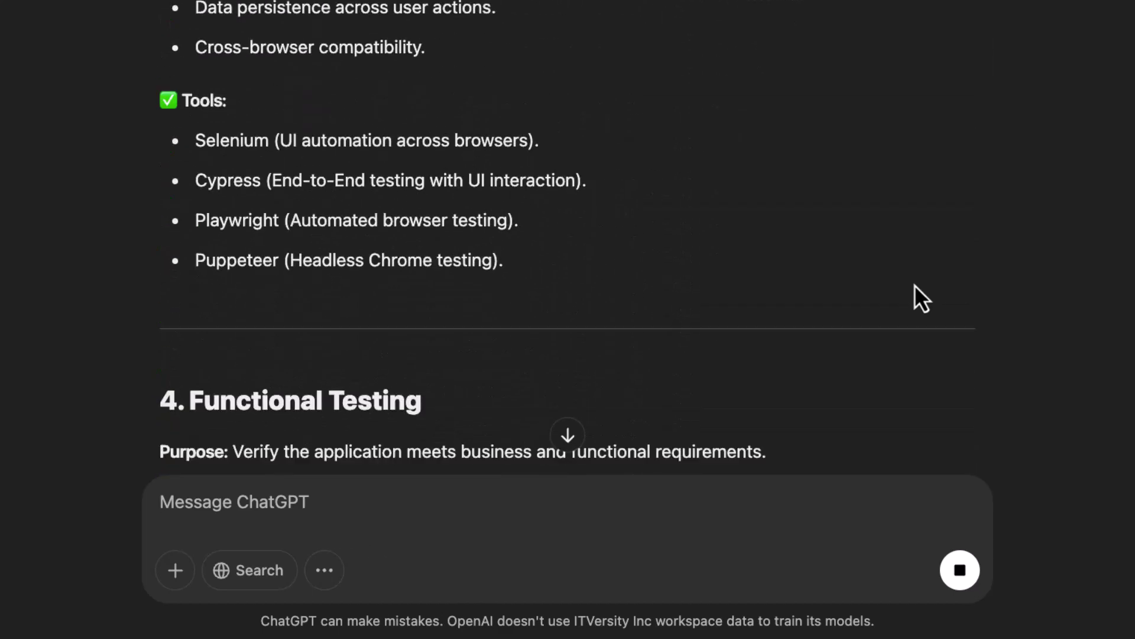
scroll(961, 185, "down", 10)
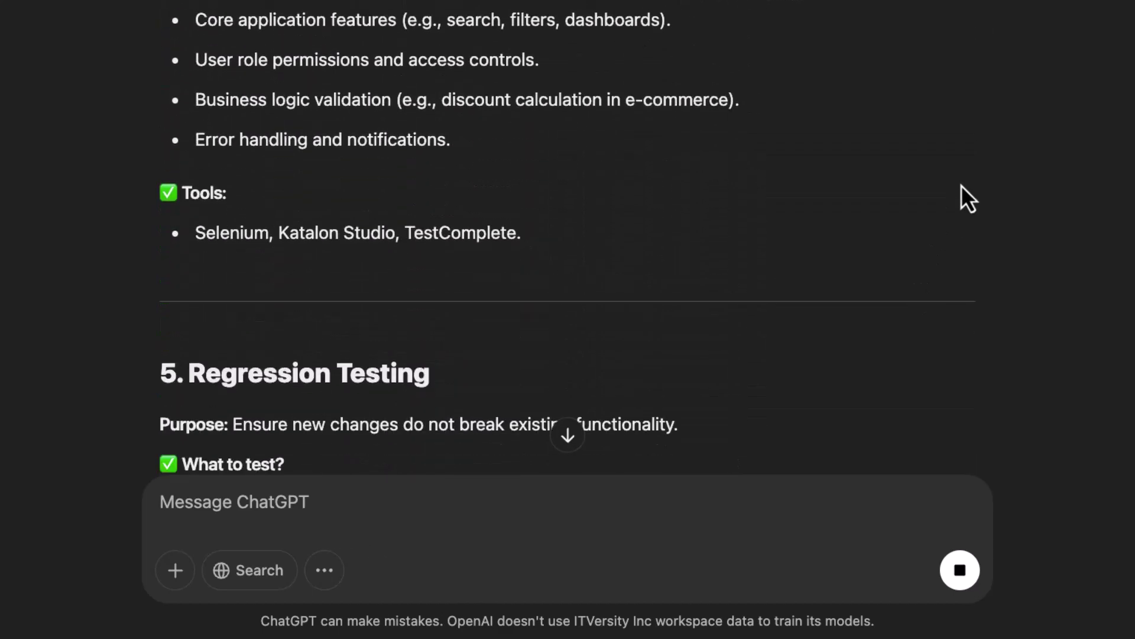
scroll(960, 185, "up", 10)
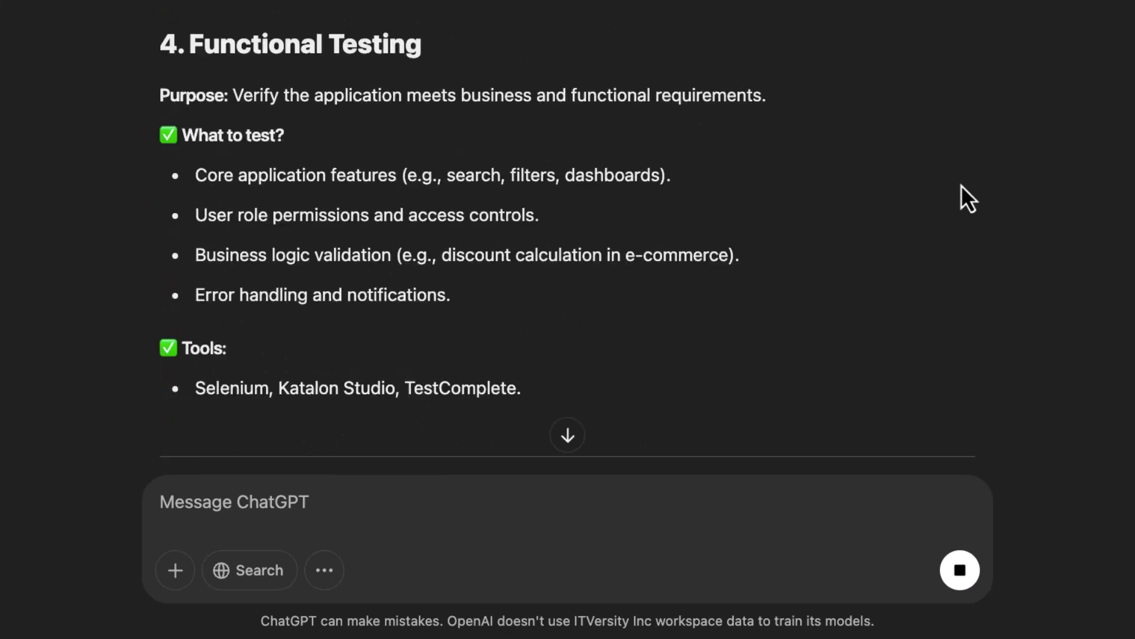
scroll(961, 185, "down", 5)
scroll(960, 184, "down", 10)
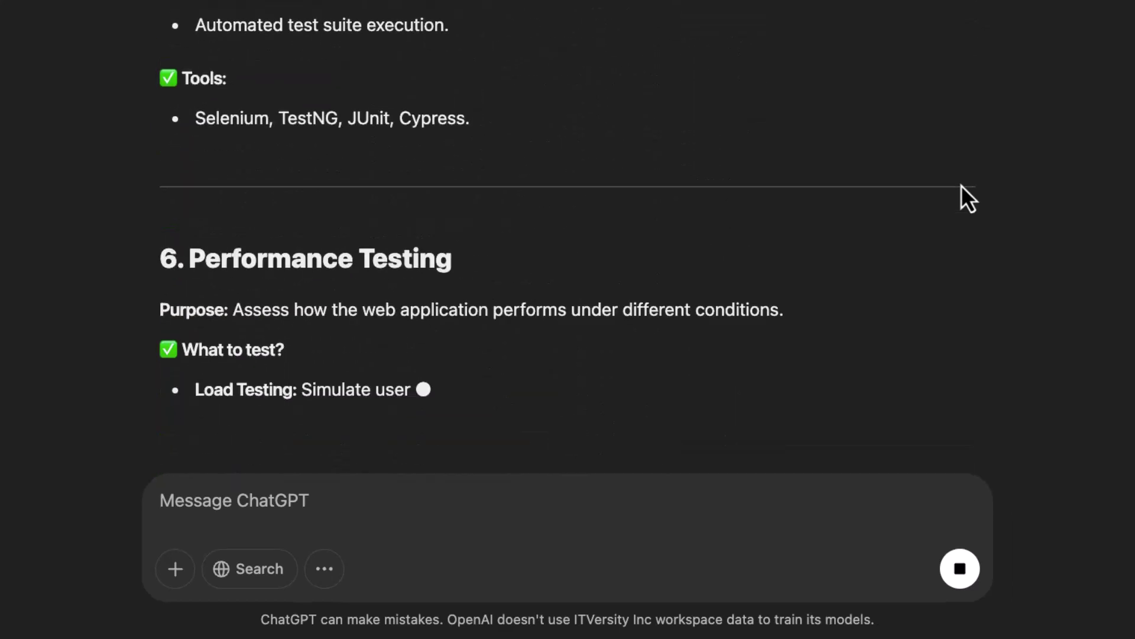
scroll(960, 185, "up", 5)
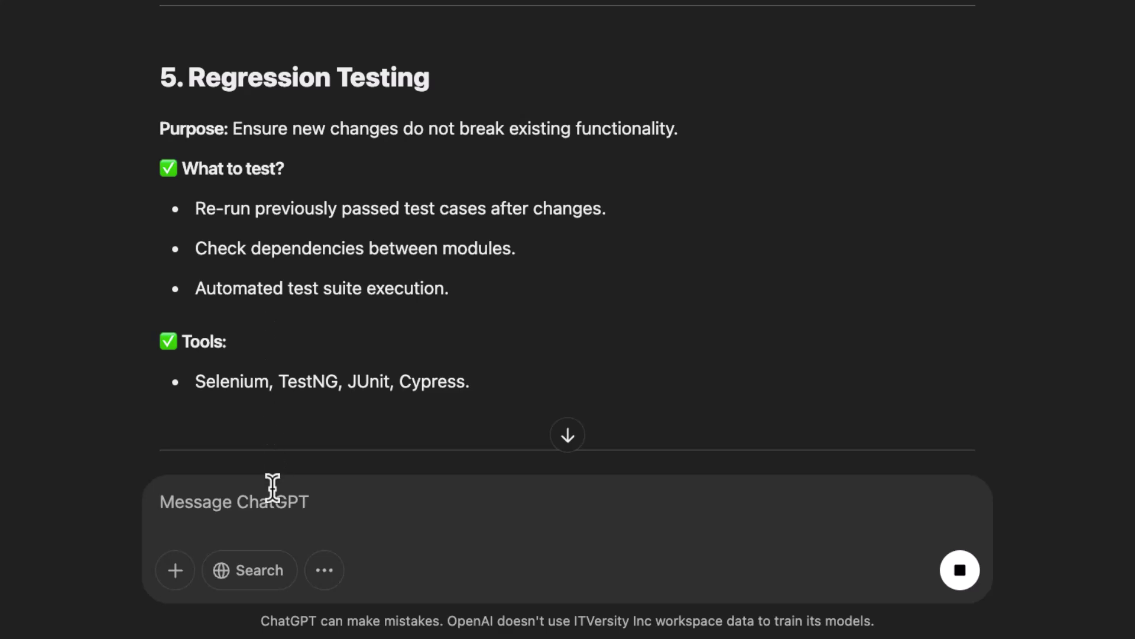
- Draft a follow-up on regression testing and which tools to focus on, checking the summary table
type("Can you ")
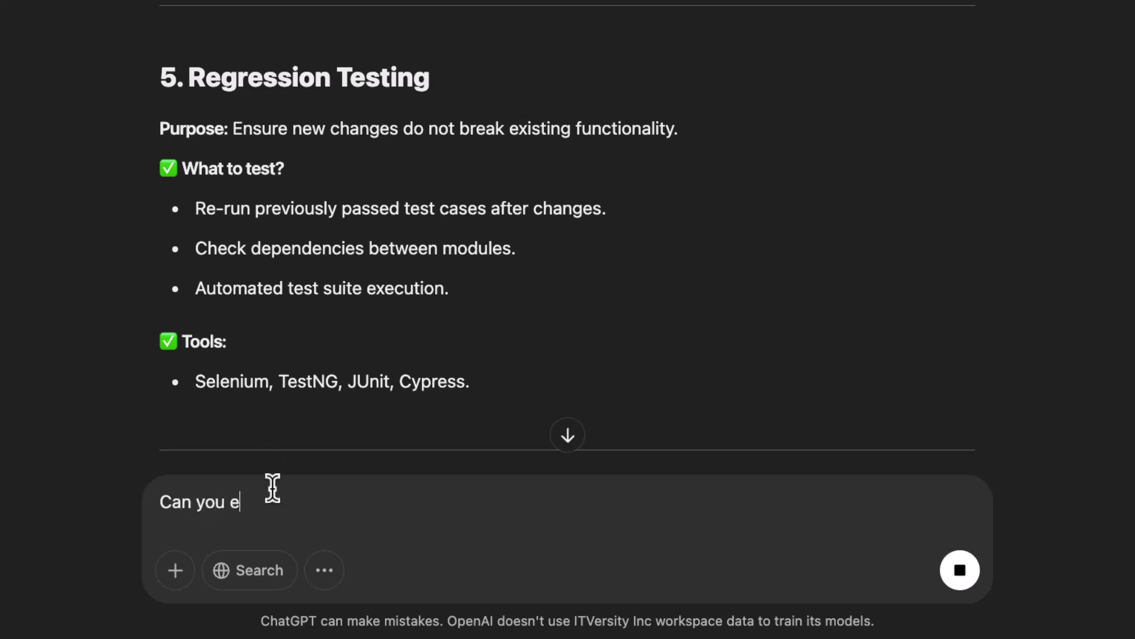
type("elaborate on Regression")
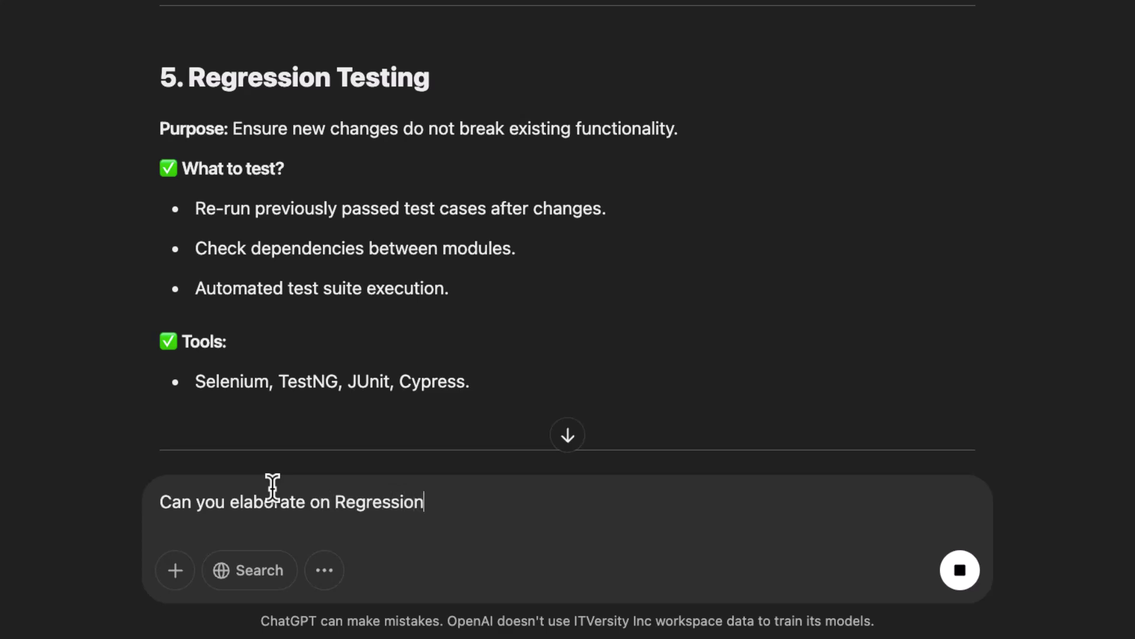
type(" testing and")
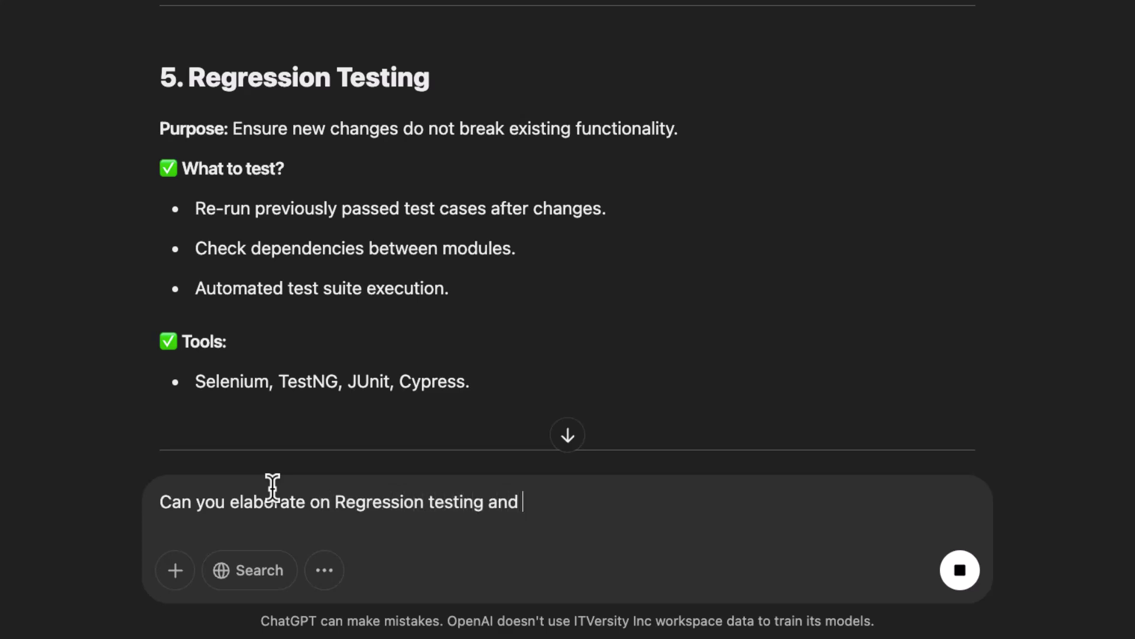
type("t to")
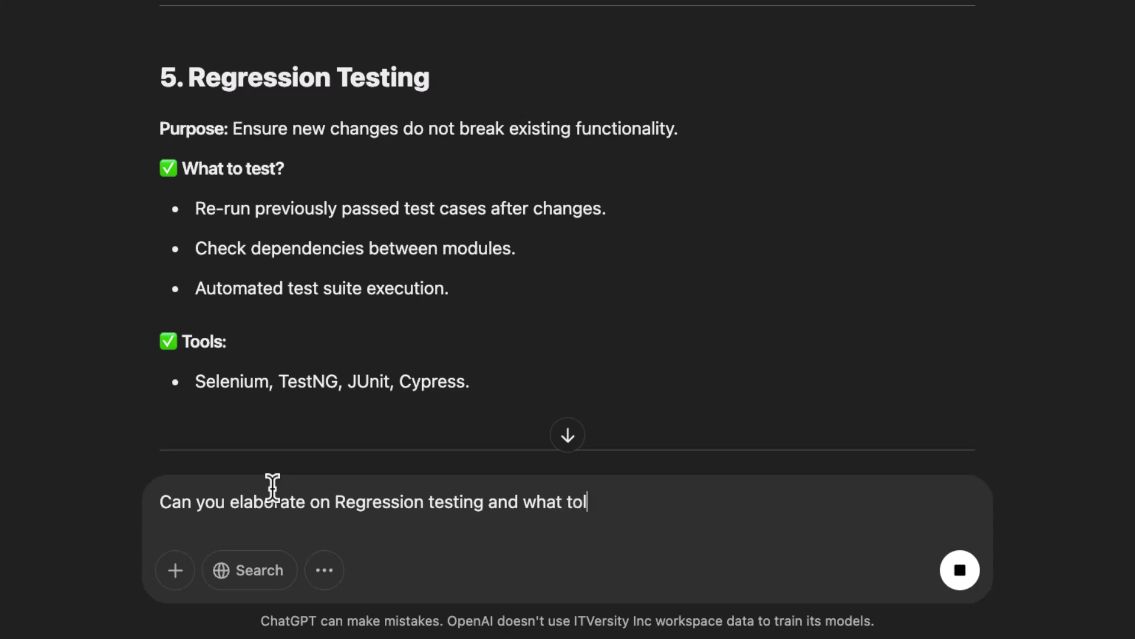
type("ol, in general s")
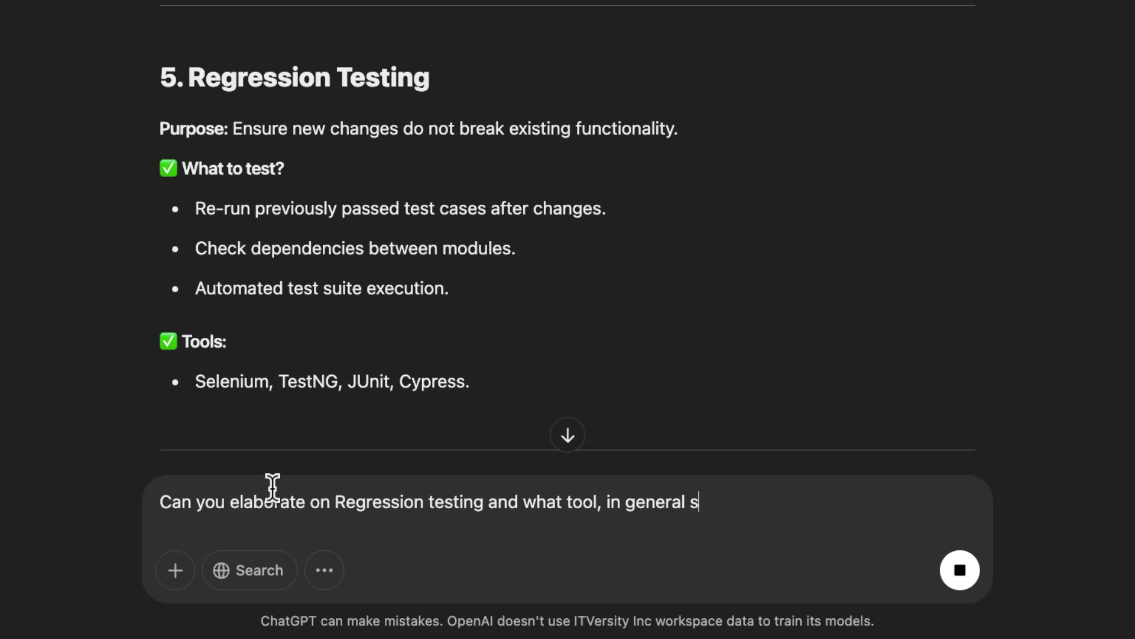
type("hould I focus")
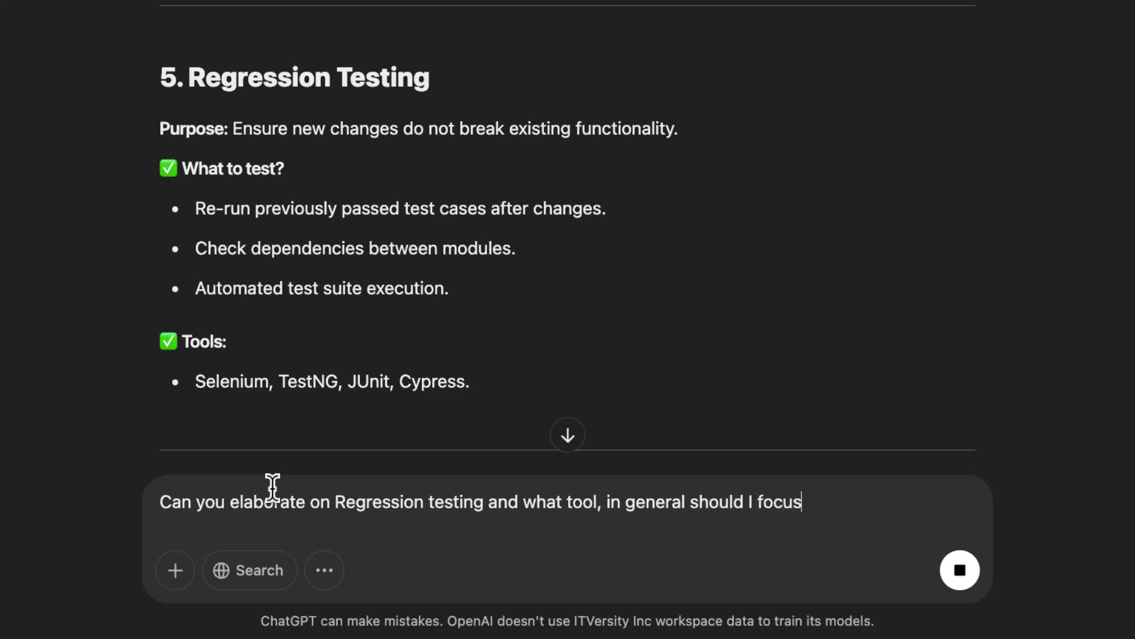
type(" on here")
scroll(537, 343, "down", 20)
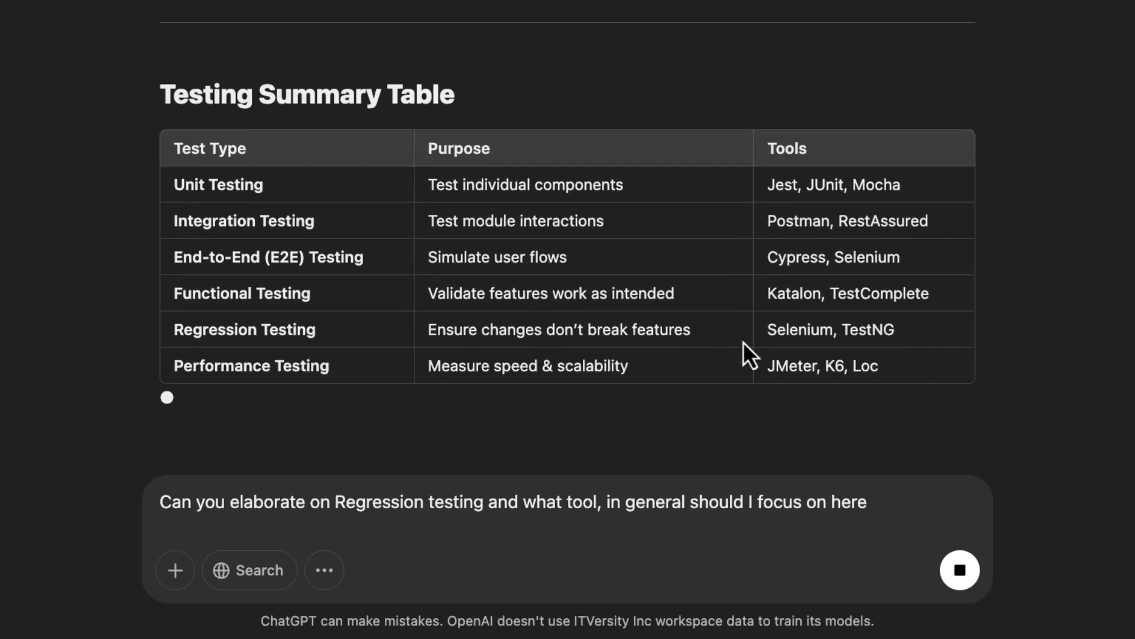
scroll(743, 341, "up", 2)
scroll(743, 342, "up", 4)
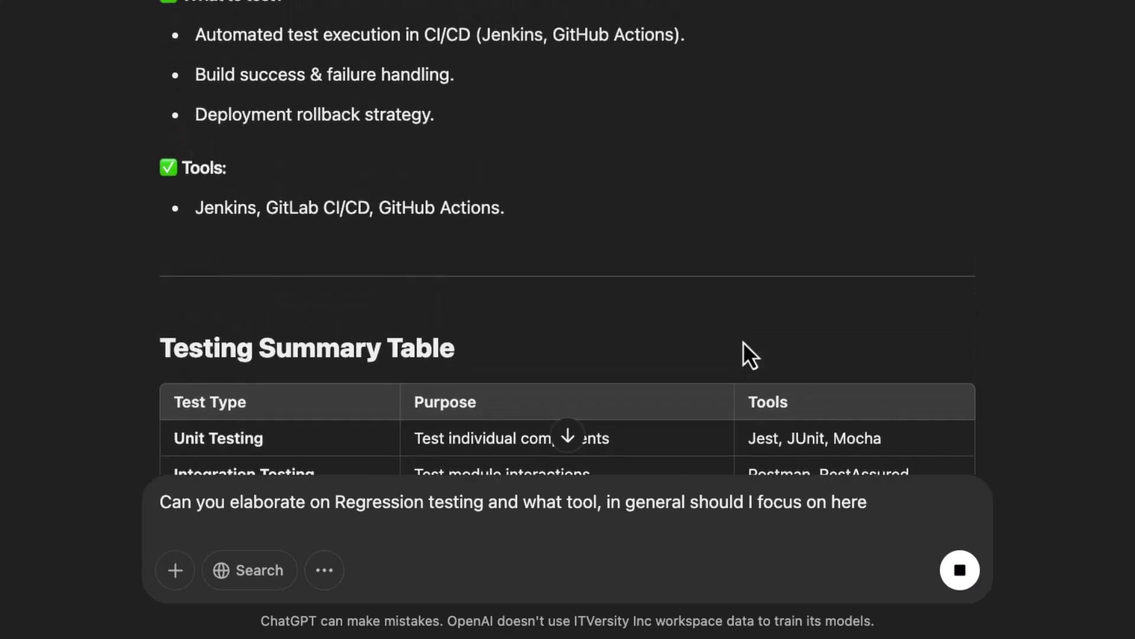
scroll(744, 341, "down", 8)
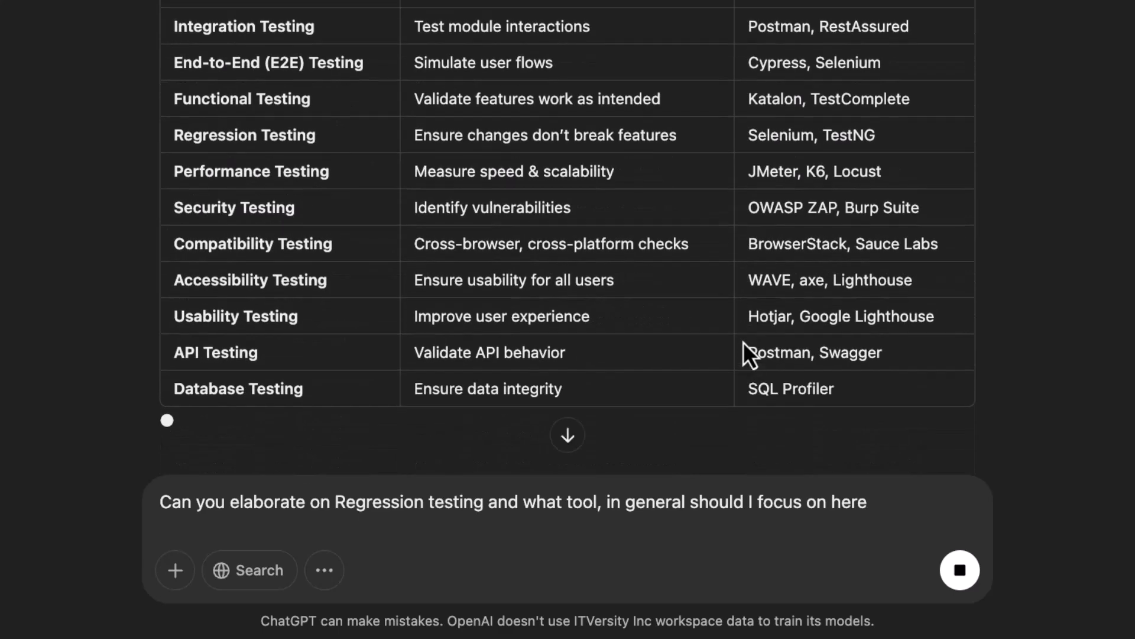
scroll(744, 342, "up", 2)
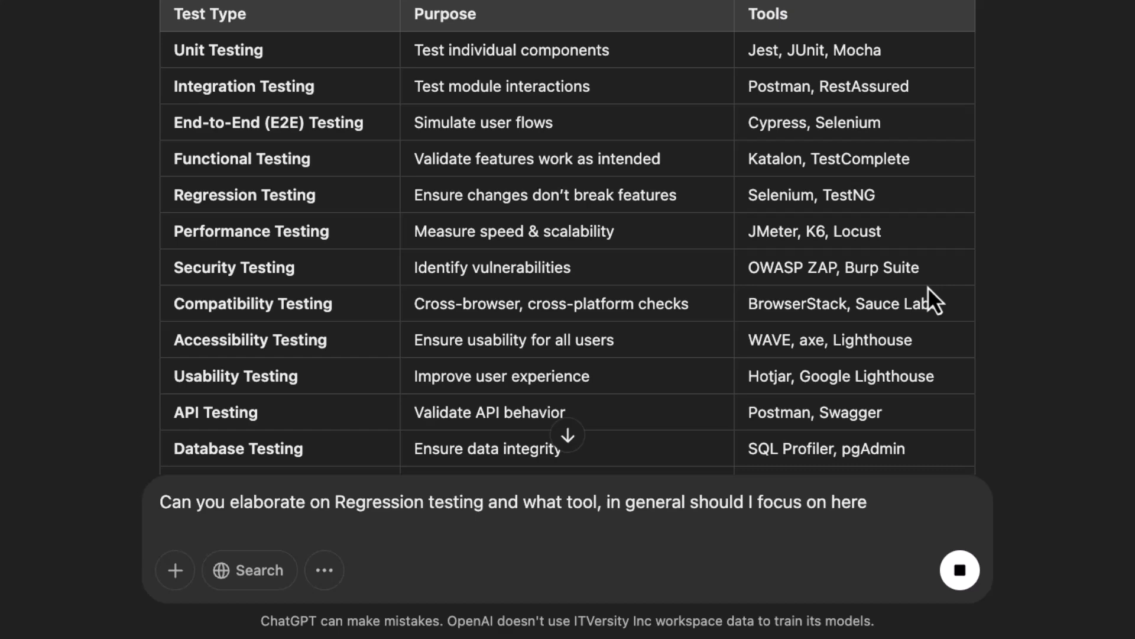
scroll(958, 293, "down", 5)
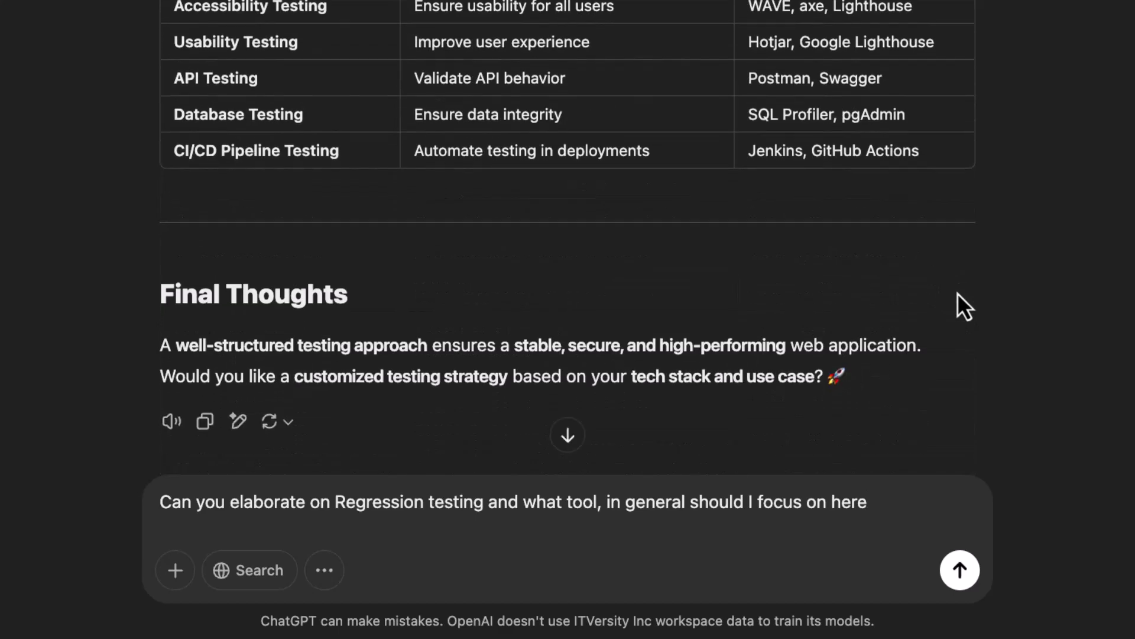
- Send the regression-testing question and read the answer's testing types, tools and best practices
left_click(969, 571)
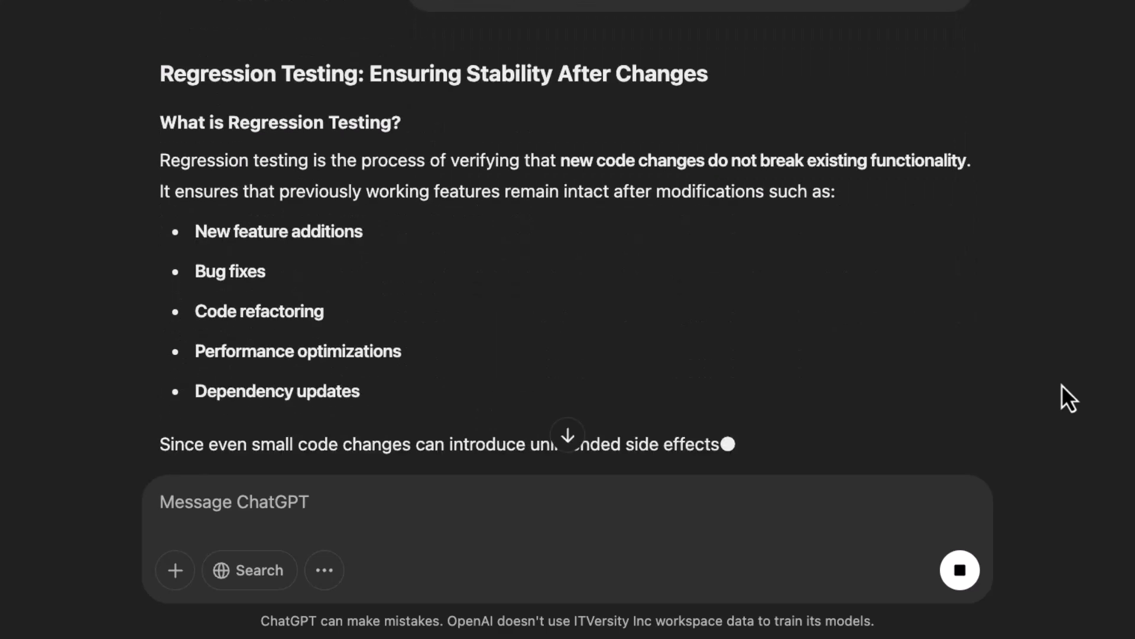
scroll(1062, 384, "up", 2)
scroll(1062, 385, "down", 7)
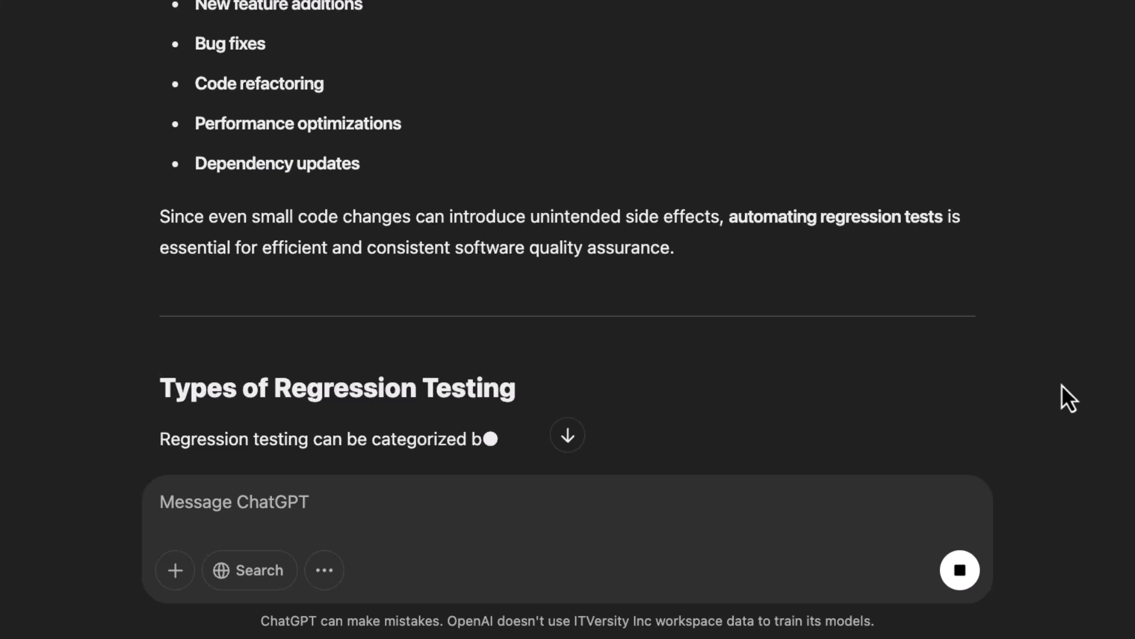
scroll(1062, 384, "down", 1)
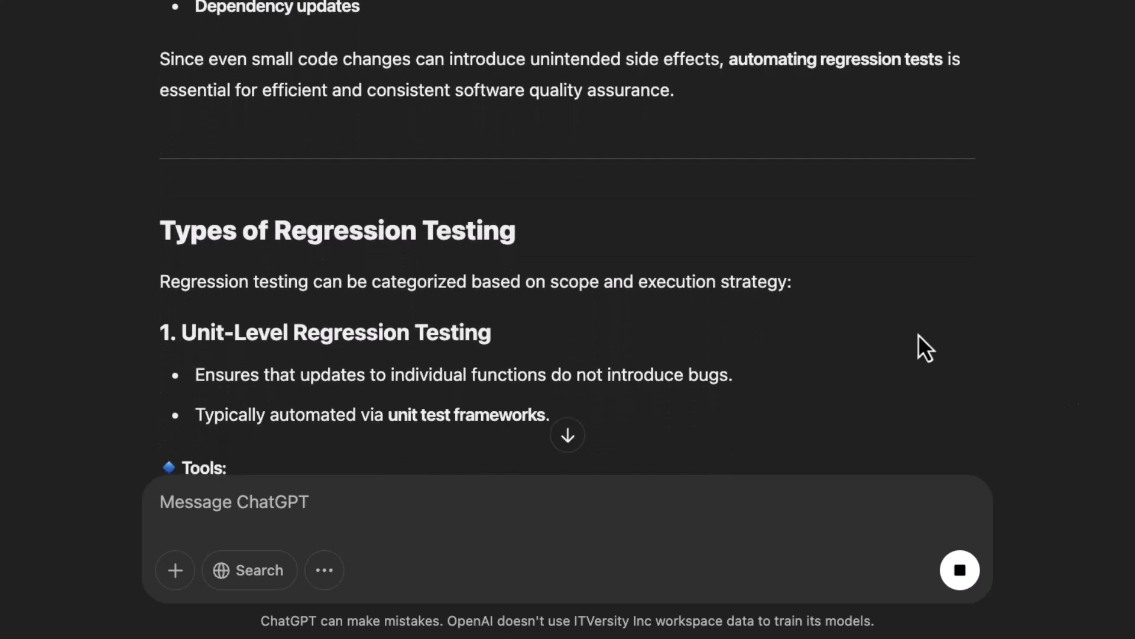
scroll(919, 335, "down", 1)
scroll(918, 334, "down", 4)
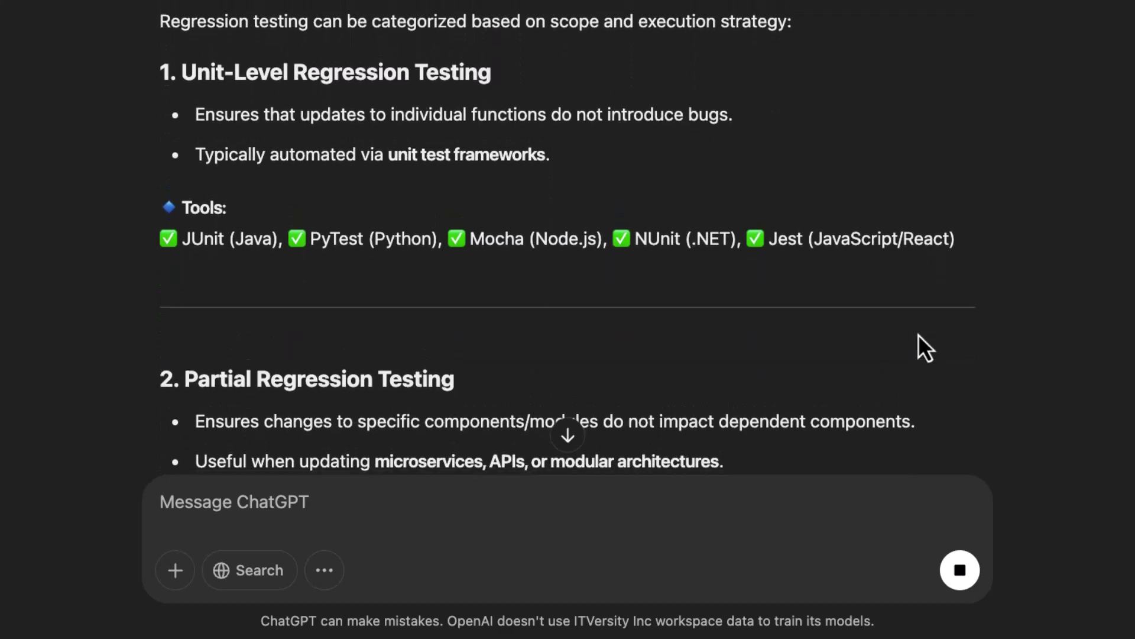
scroll(918, 335, "down", 1)
scroll(918, 335, "up", 1)
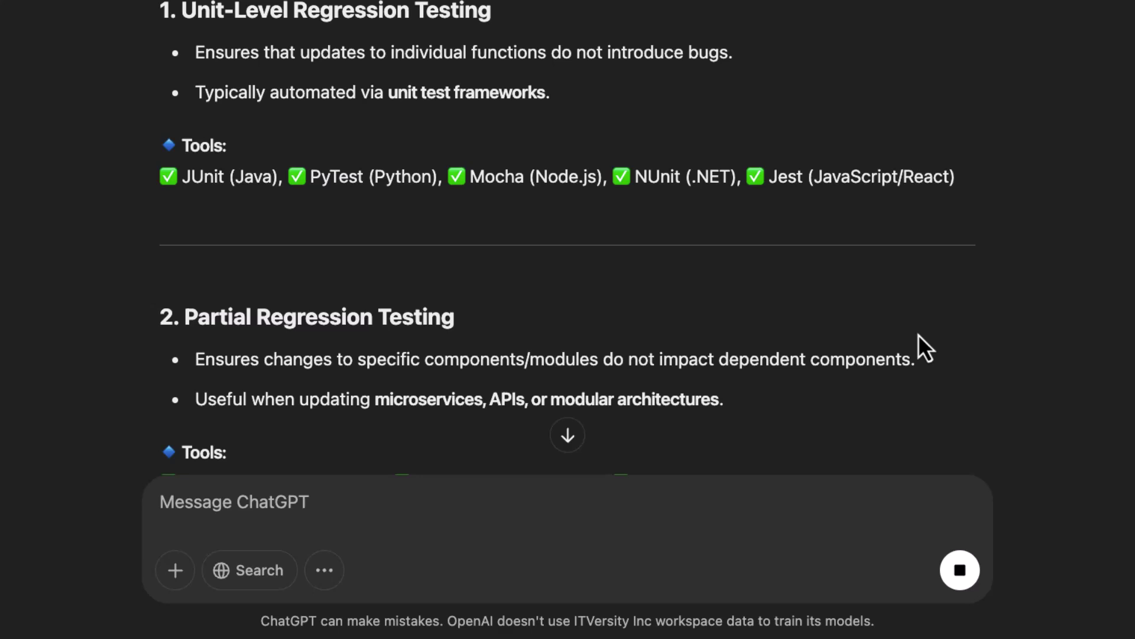
scroll(919, 335, "down", 1)
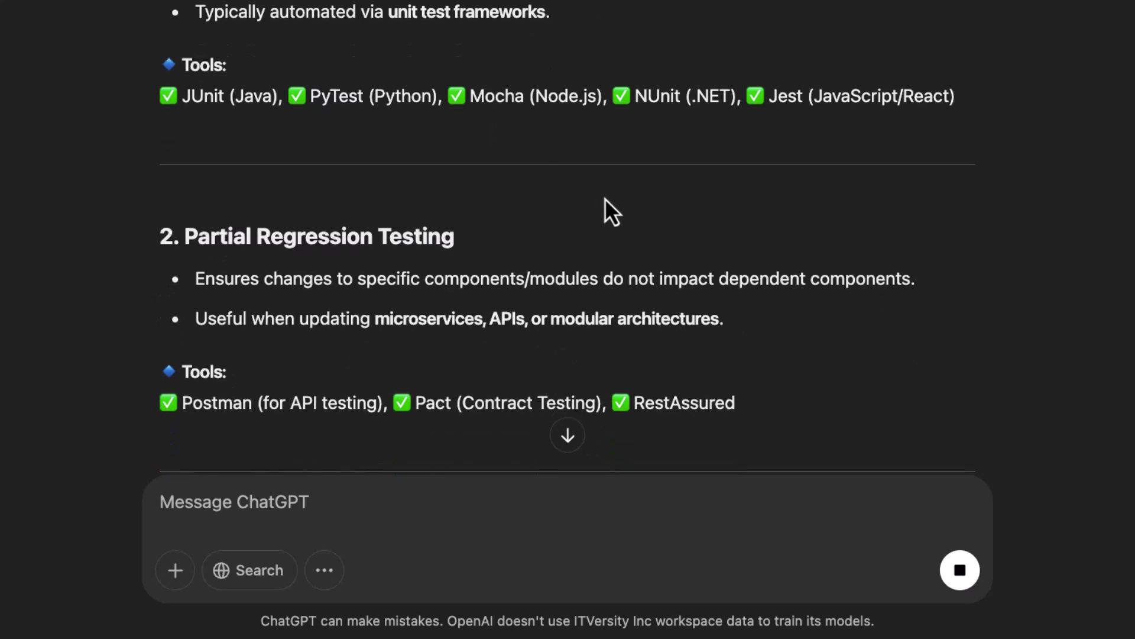
scroll(605, 198, "down", 2)
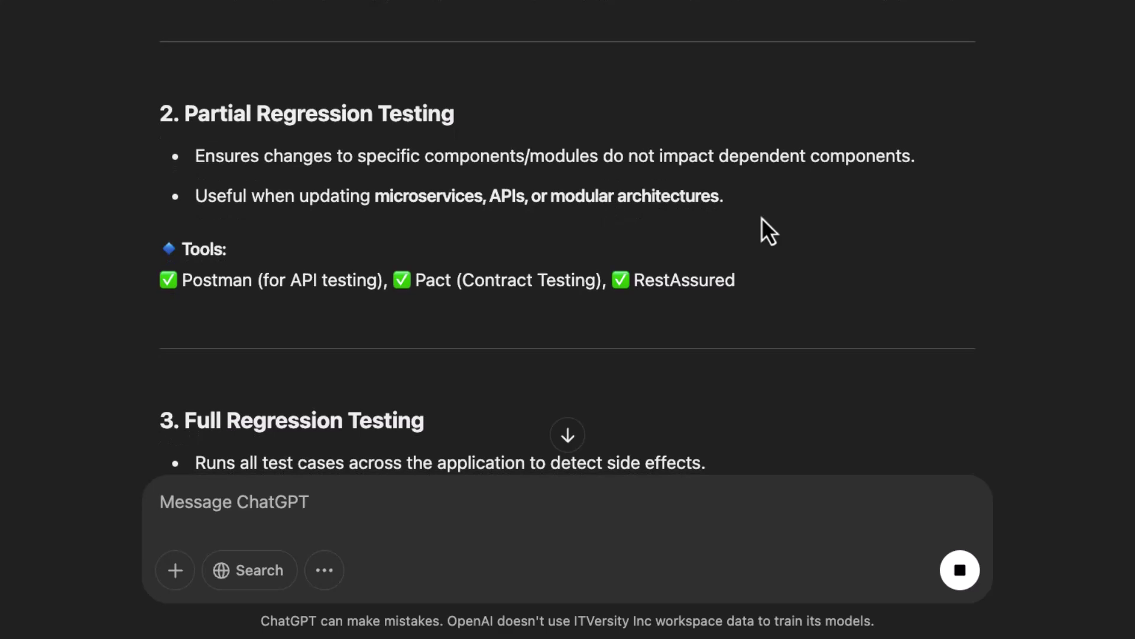
scroll(810, 243, "down", 3)
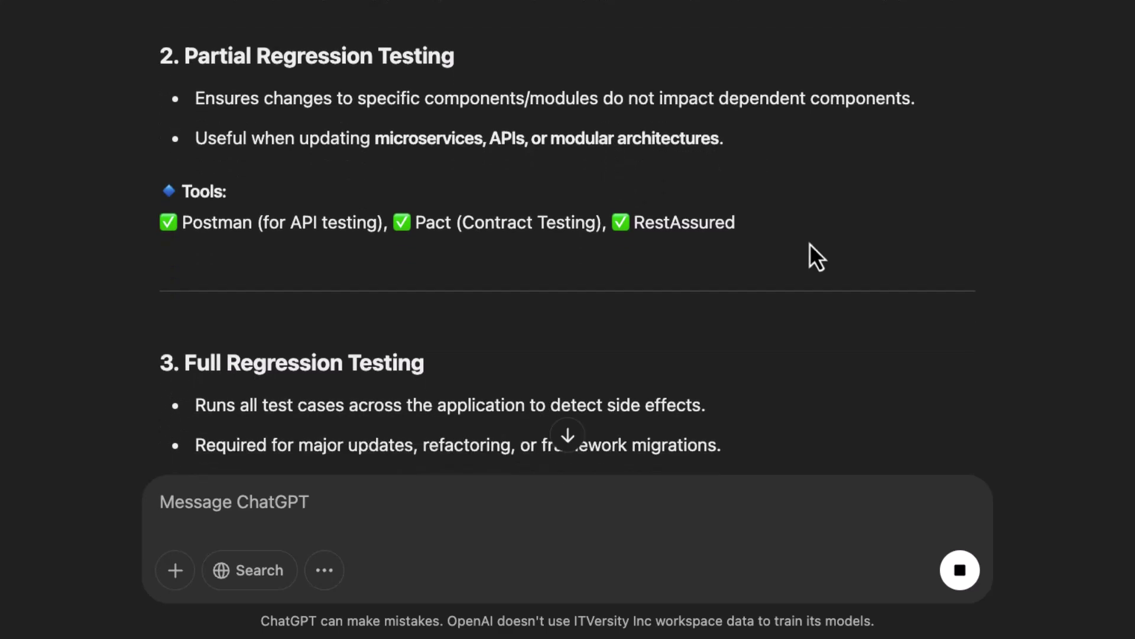
scroll(810, 243, "down", 5)
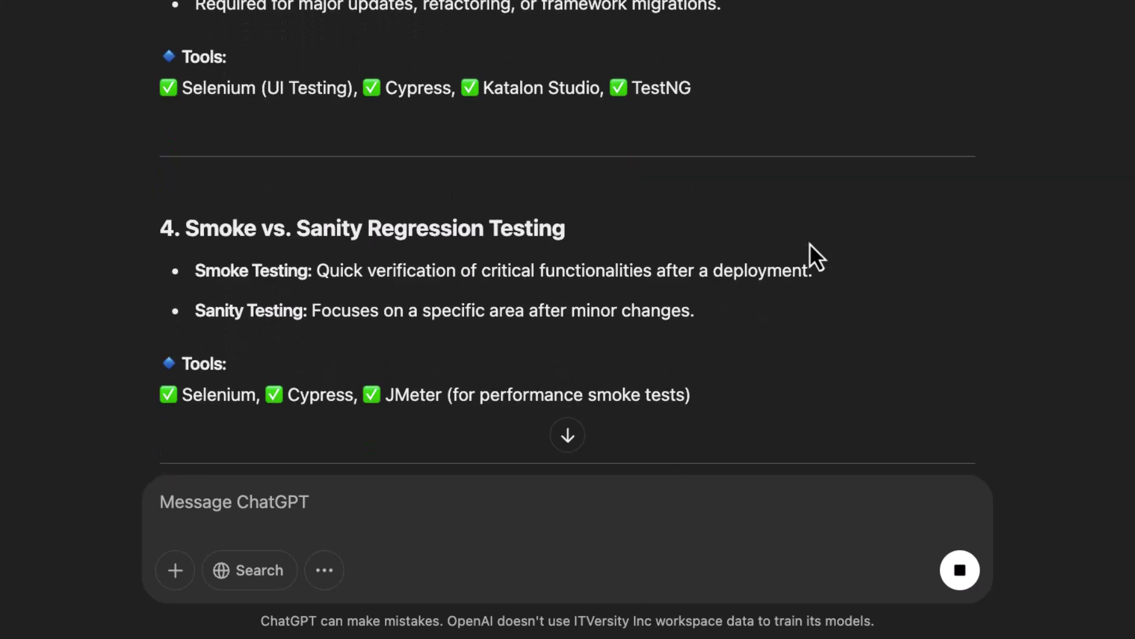
scroll(810, 243, "down", 4)
scroll(810, 243, "down", 2)
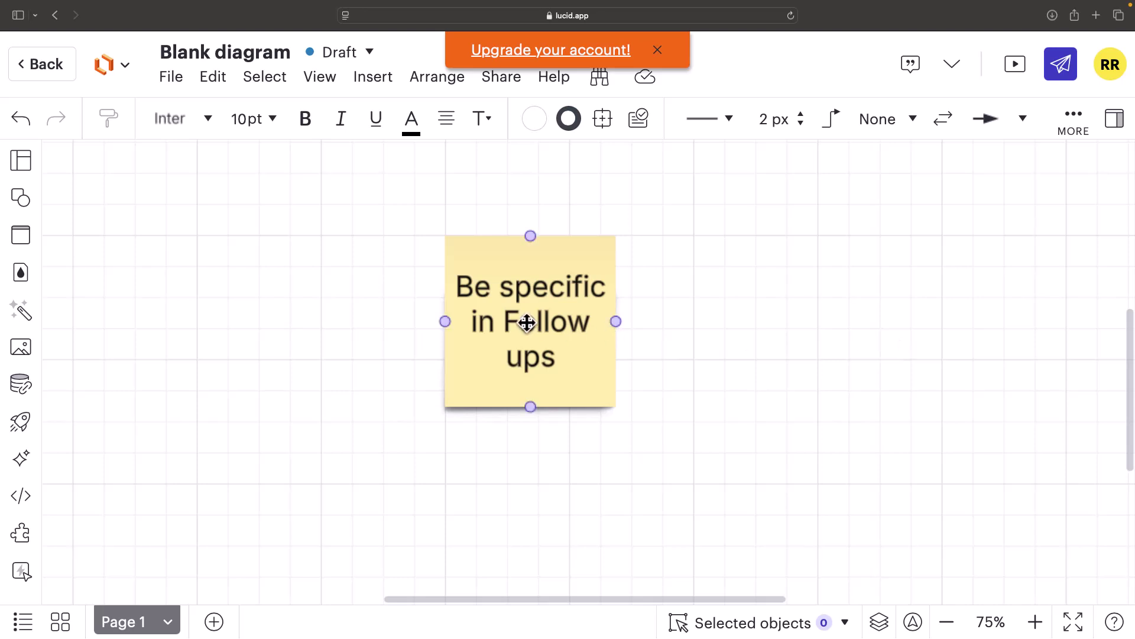
- Move the 'Be specific in Follow ups' sticky note left to reveal the 'Ask for alternatives' note
mouse_move(525, 321)
left_mouse_down()
mouse_move(307, 299)
mouse_move(267, 304)
mouse_move(271, 321)
left_mouse_up()
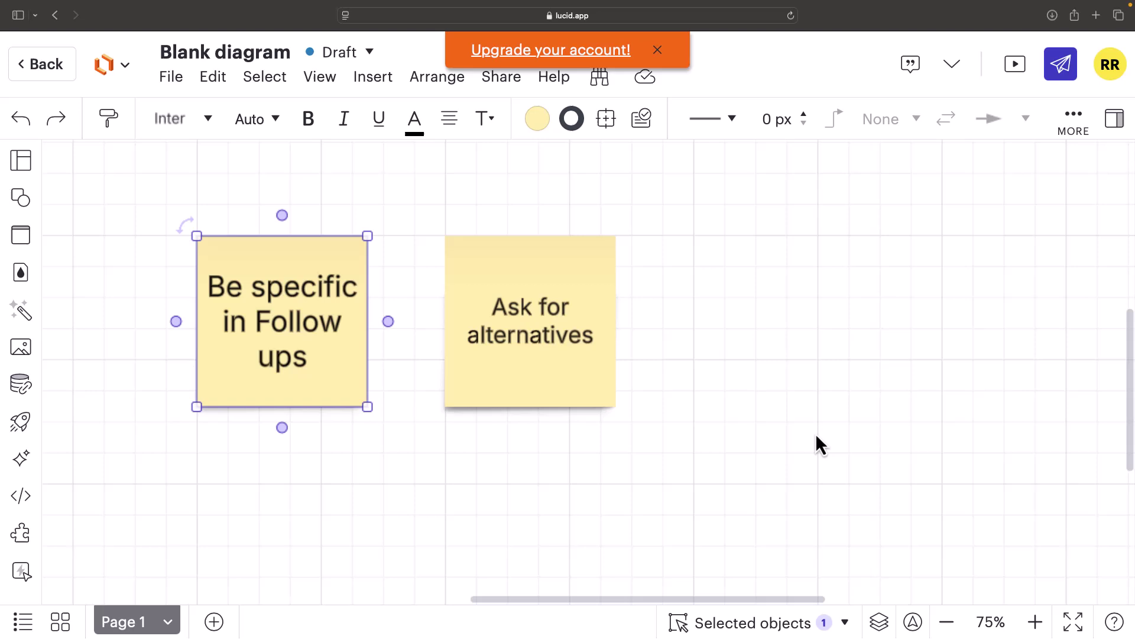
- Move the 'Ask for alternatives' sticky note right to reveal the 'Leverage Context' note
left_click_drag(559, 332, 829, 332)
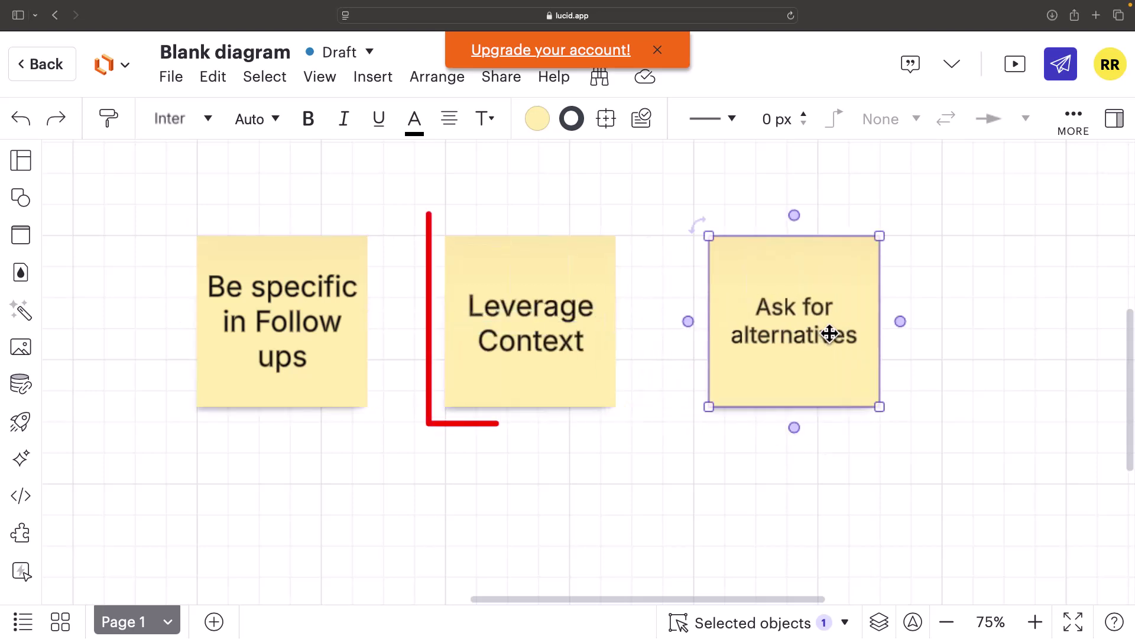